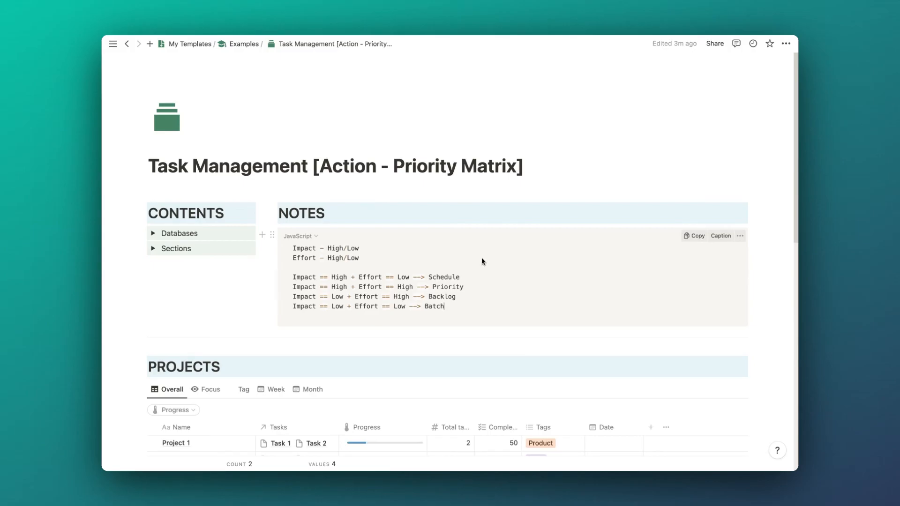
# Add a Select property named Impact to the Tasks database
pyautogui.scroll(-5, 479, 277)
pyautogui.scroll(-5, 479, 281)
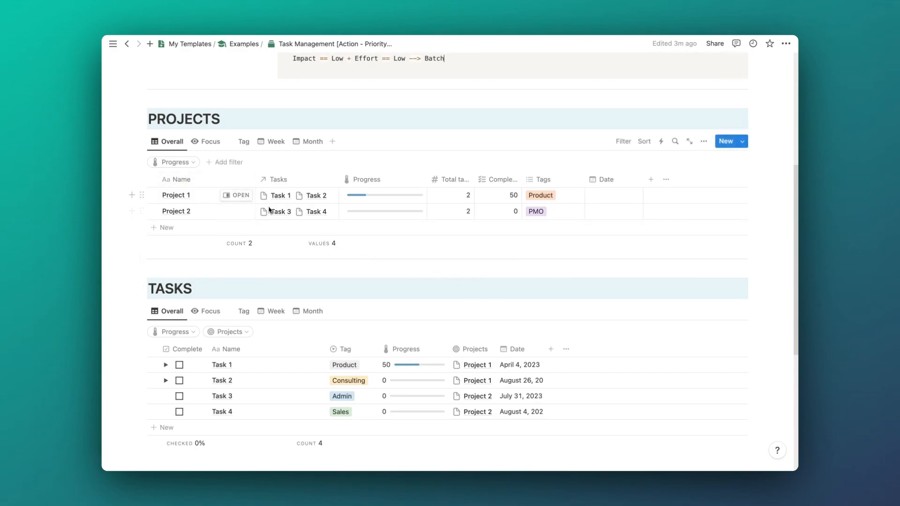
pyautogui.scroll(-5, 300, 216)
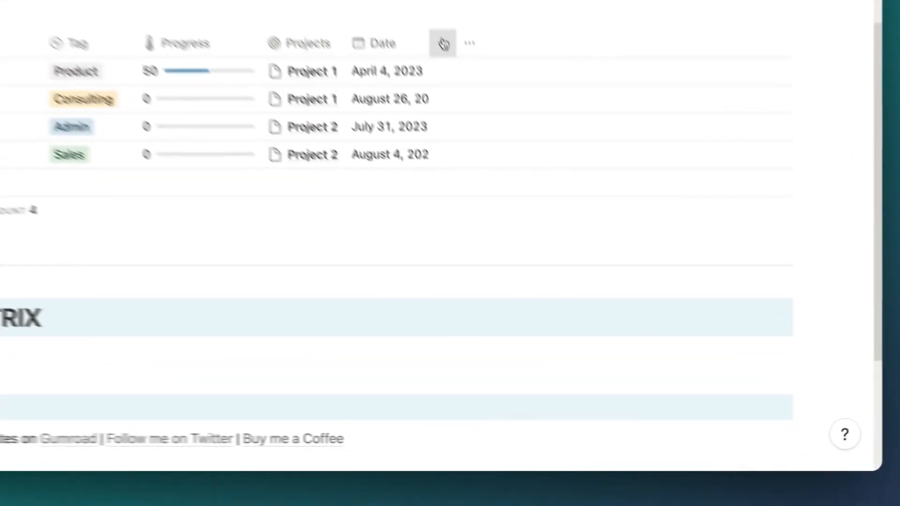
pyautogui.click(551, 230)
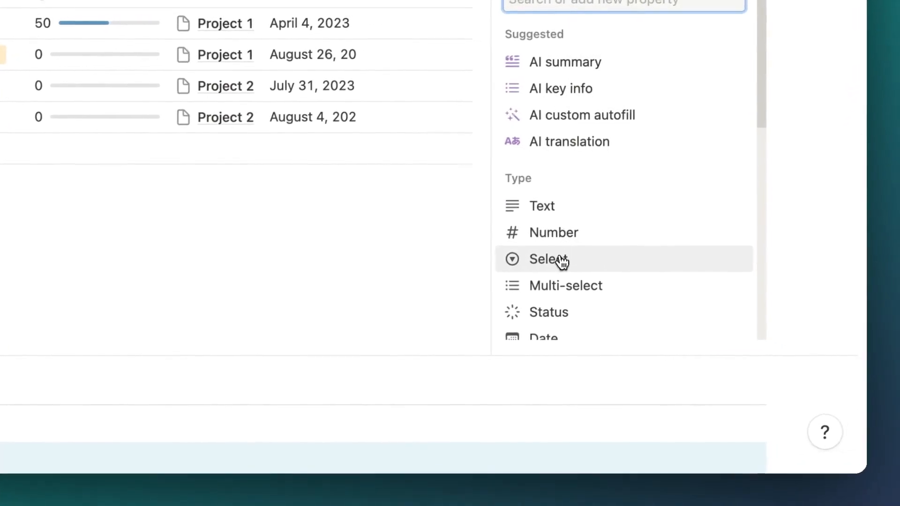
pyautogui.click(581, 258)
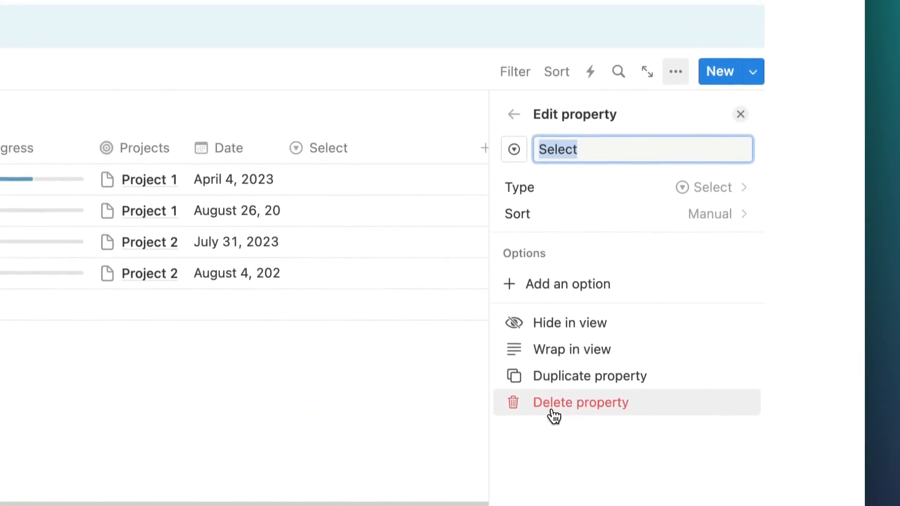
pyautogui.write('Impact')
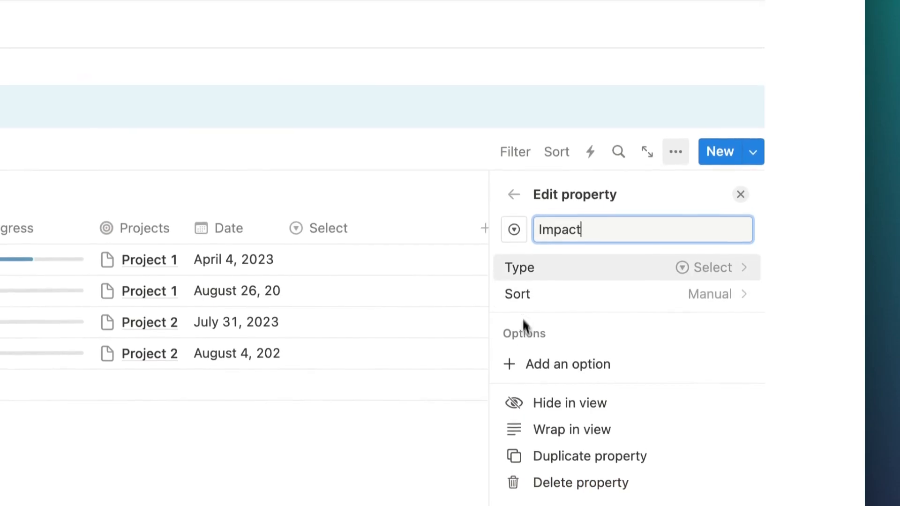
# Give the Impact property the icon of an upward arrow in a filled circle
pyautogui.click(531, 381)
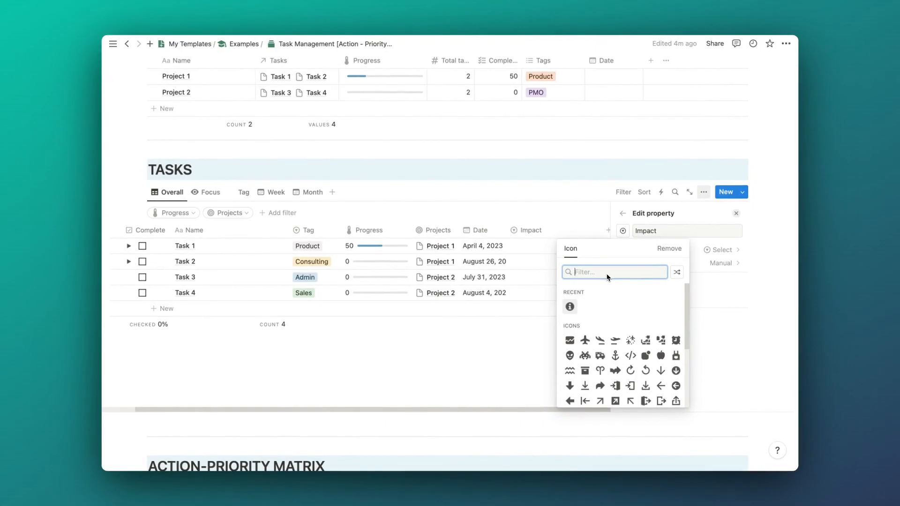
pyautogui.write('up')
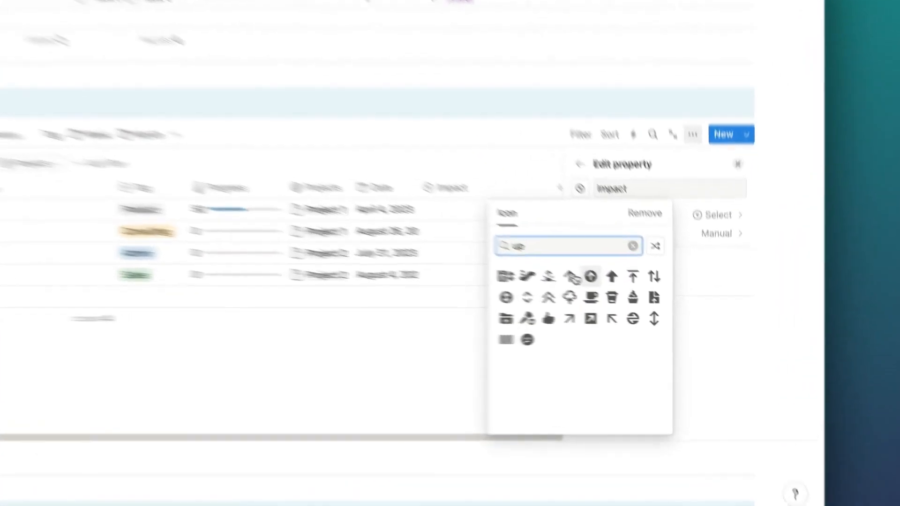
pyautogui.click(631, 294)
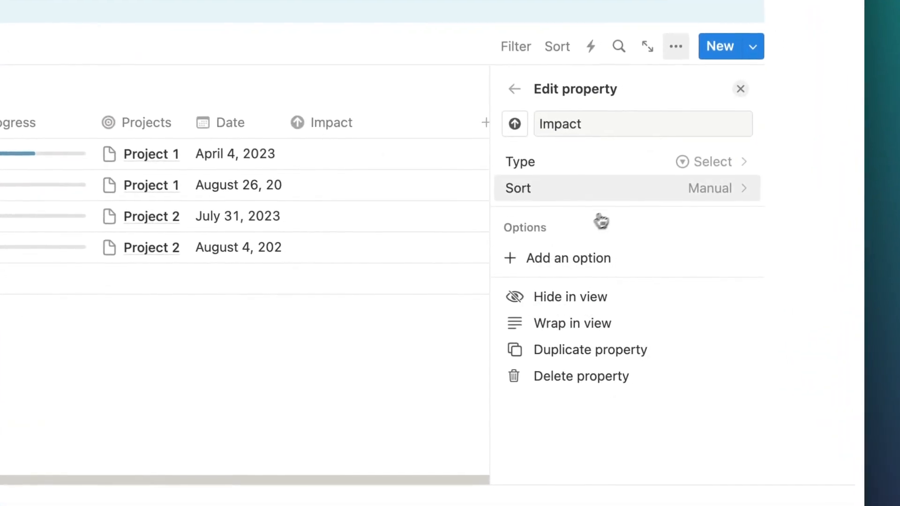
pyautogui.click(636, 197)
pyautogui.click(632, 212)
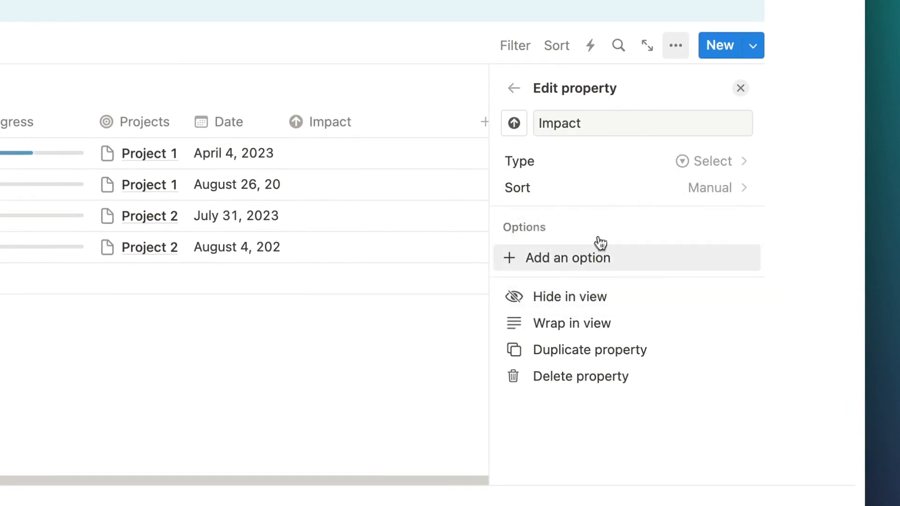
# Add the options High and Low to the Impact property, with High placed above Low
pyautogui.click(592, 256)
pyautogui.write('High')
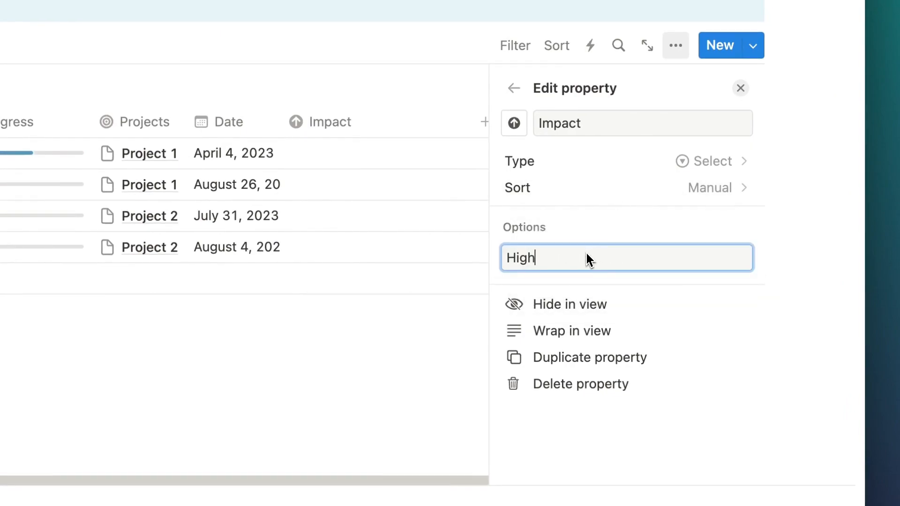
pyautogui.press('Return')
pyautogui.write('Low')
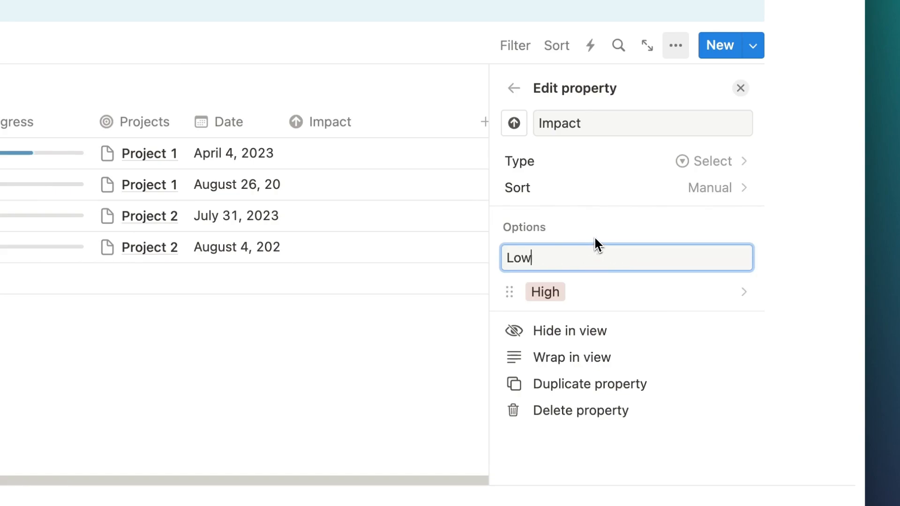
pyautogui.press('Return')
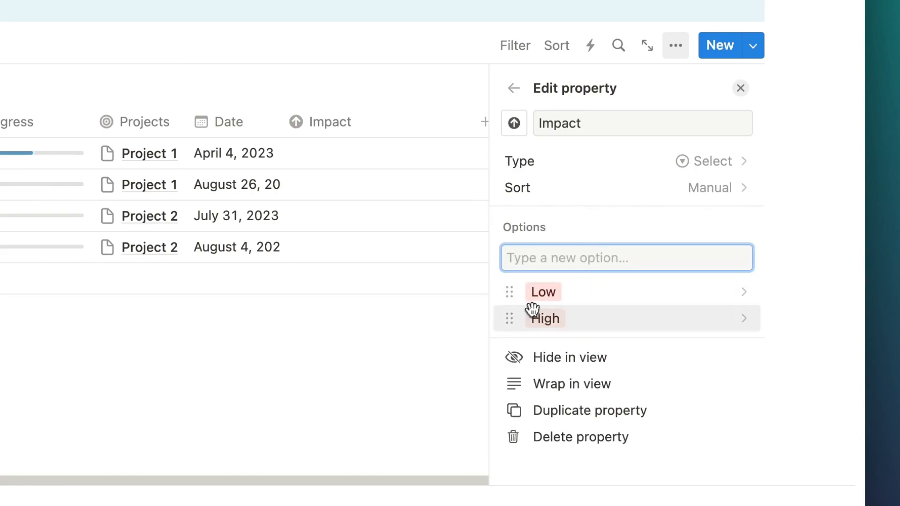
pyautogui.moveTo(511, 318); pyautogui.dragTo(521, 303)
# Colour the Impact option High red and Low blue, and close the property settings
pyautogui.click(537, 342)
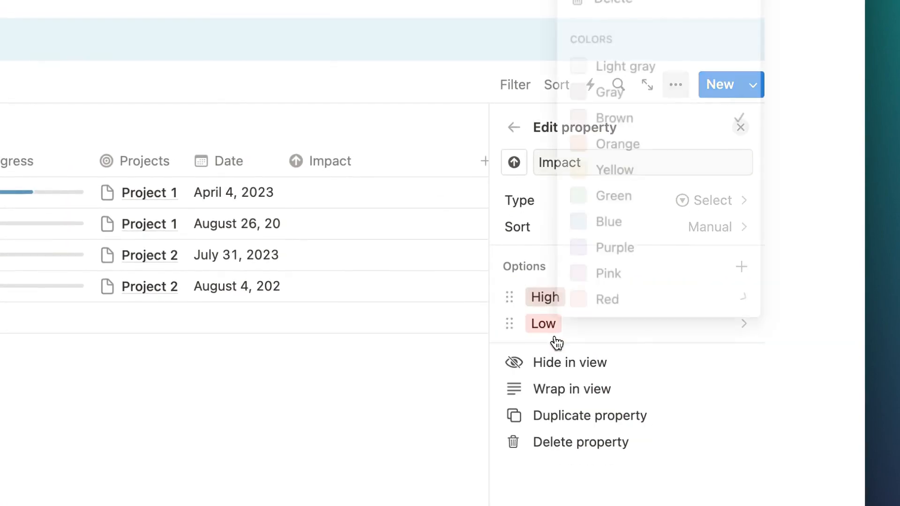
pyautogui.click(598, 305)
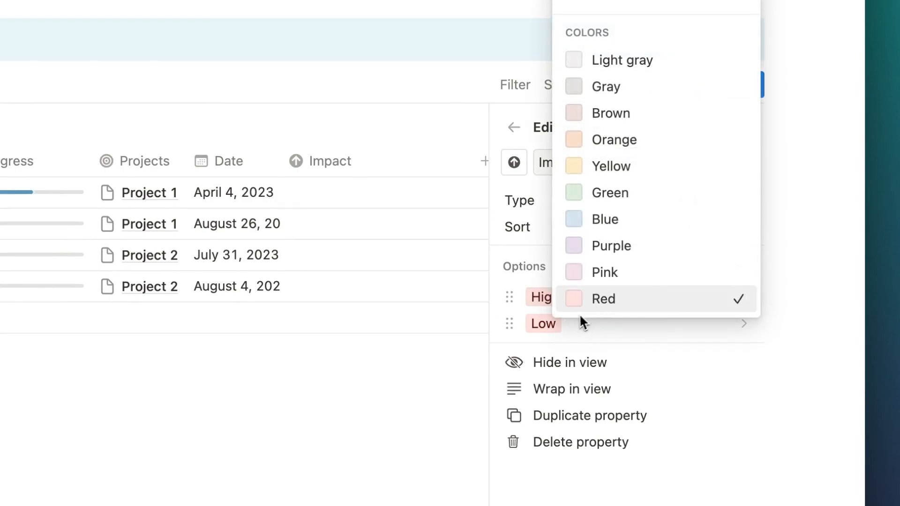
pyautogui.click(568, 324)
pyautogui.click(642, 213)
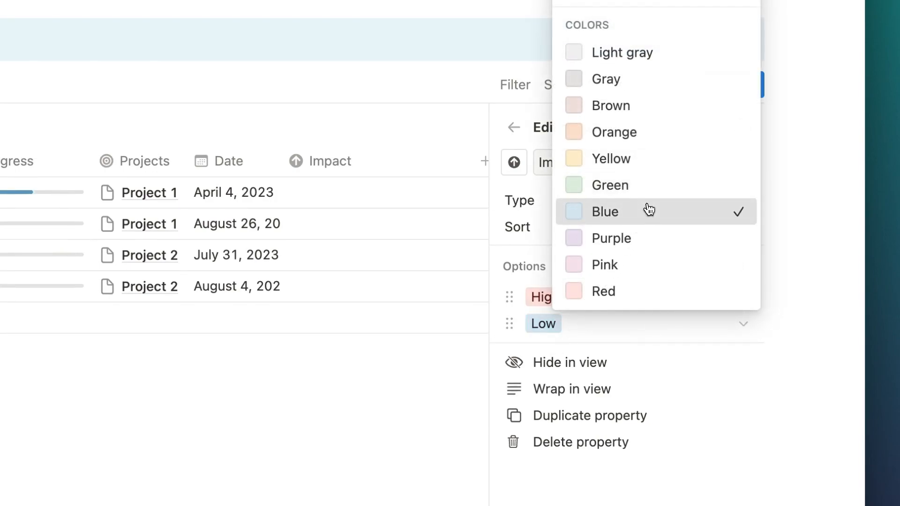
pyautogui.click(478, 371)
pyautogui.click(740, 127)
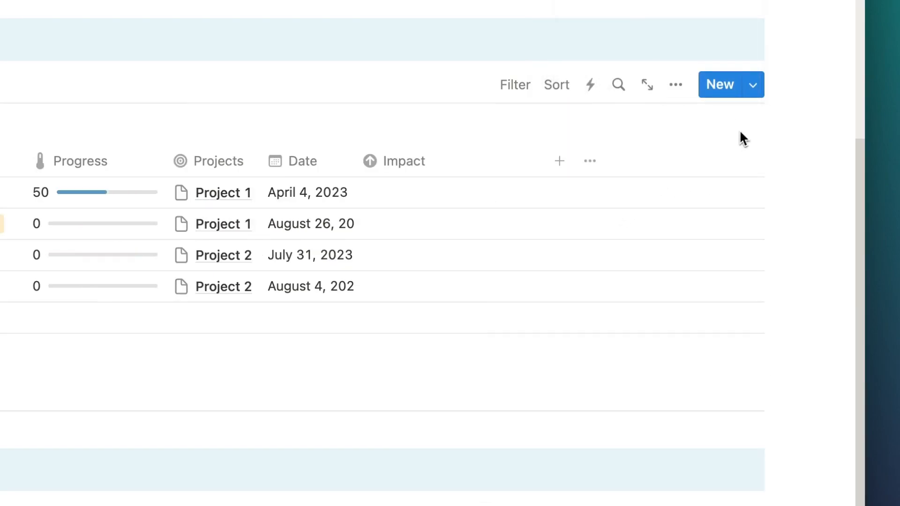
# Duplicate the Impact property and rename the copy as Effort
pyautogui.click(439, 172)
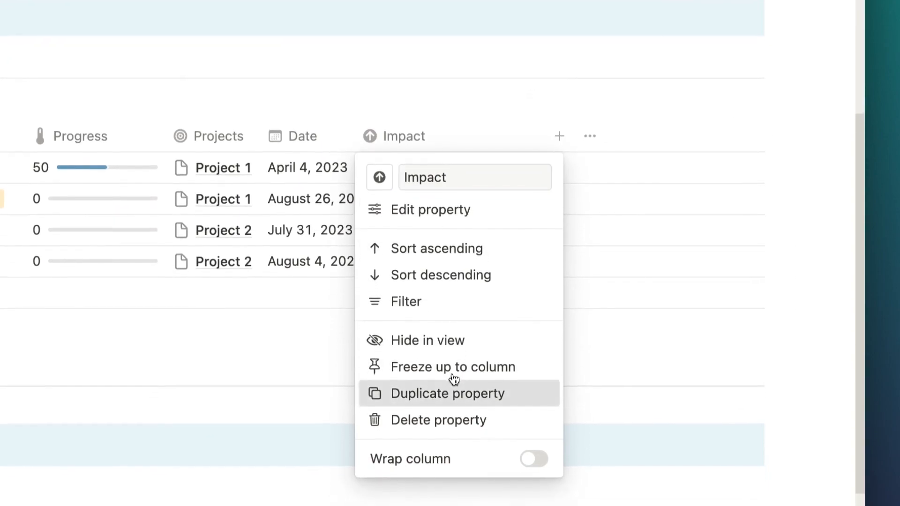
pyautogui.click(450, 415)
pyautogui.click(594, 158)
pyautogui.doubleClick(614, 175)
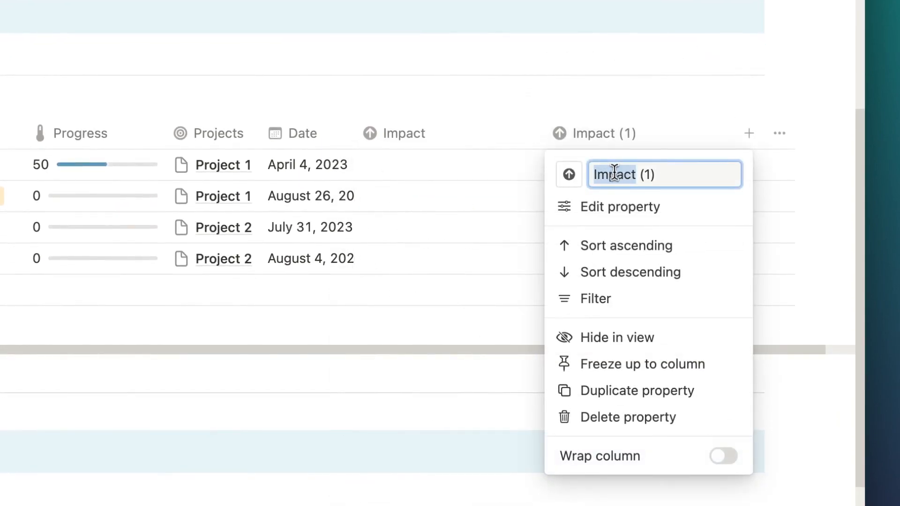
pyautogui.tripleClick(615, 174)
pyautogui.write('Effort')
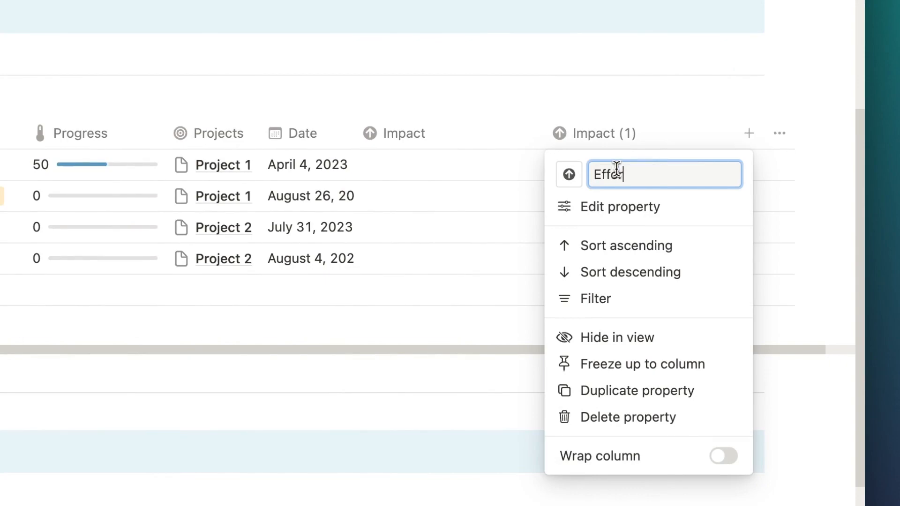
# Change the Effort property's icon to an exclamation mark in a filled circle
pyautogui.click(576, 175)
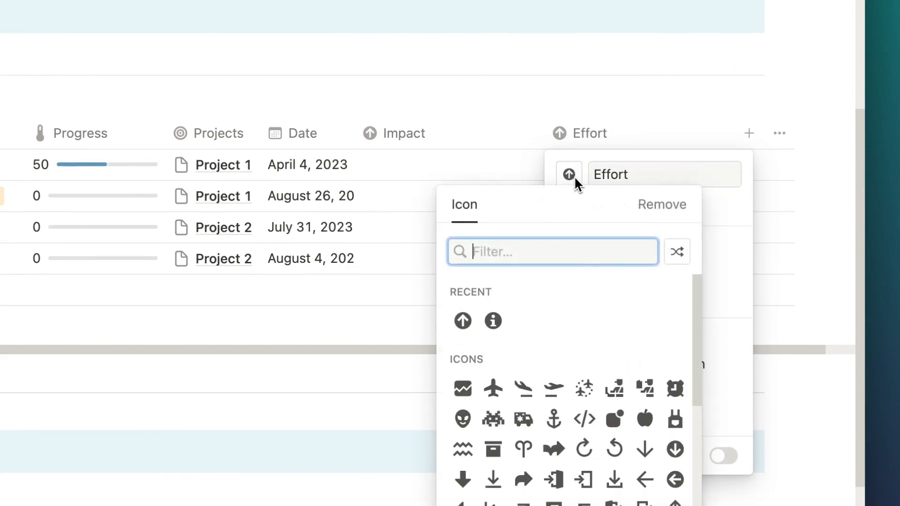
pyautogui.write('excla')
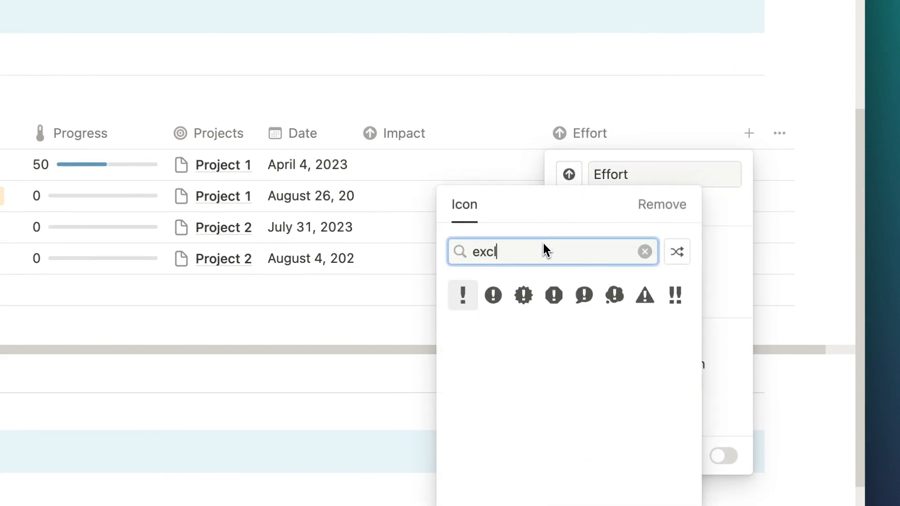
pyautogui.click(510, 291)
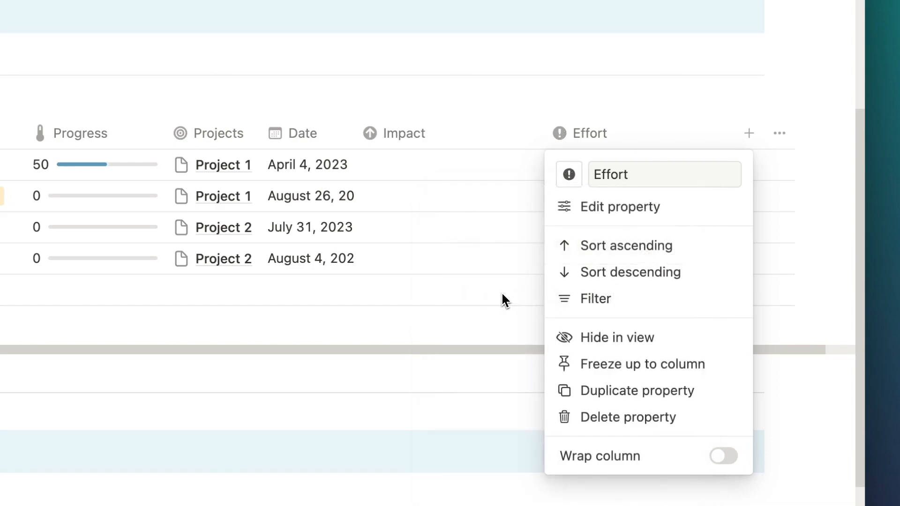
pyautogui.click(640, 134)
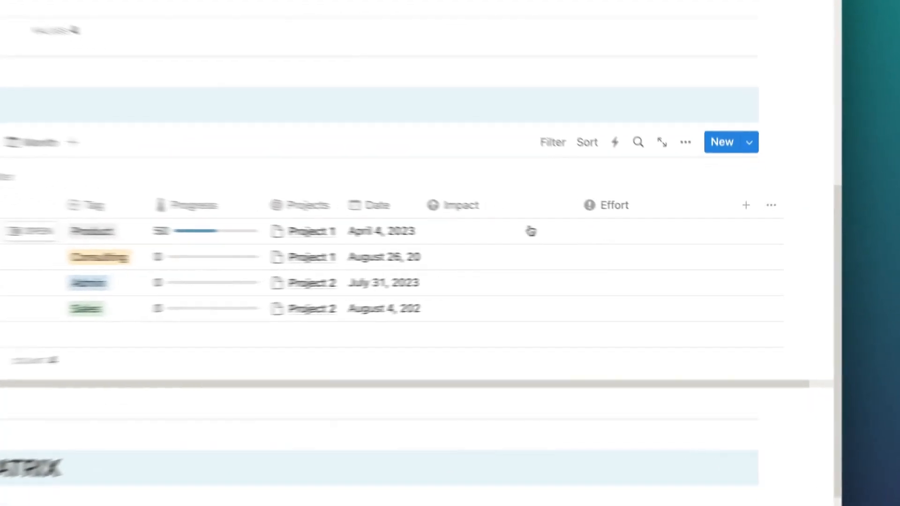
# Set Task 1 to High impact and High effort, and Task 2 to High impact and Low effort
pyautogui.click(531, 231)
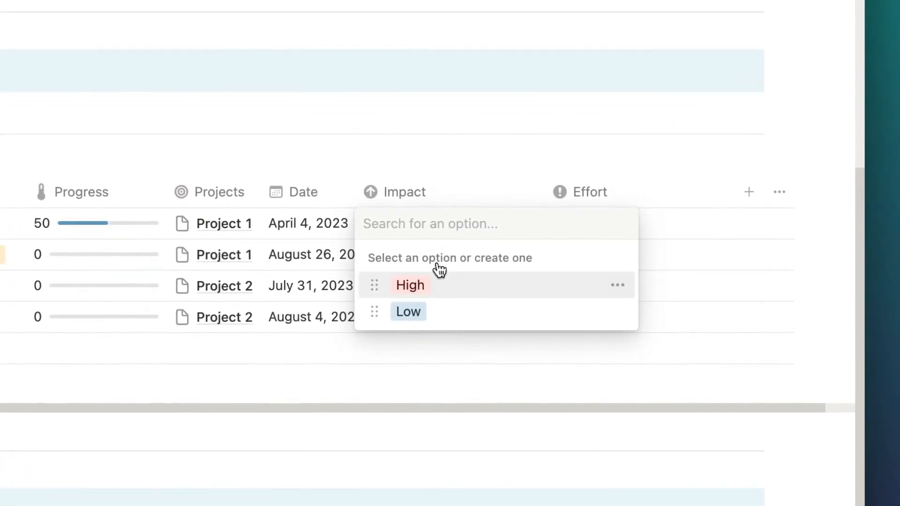
pyautogui.click(440, 269)
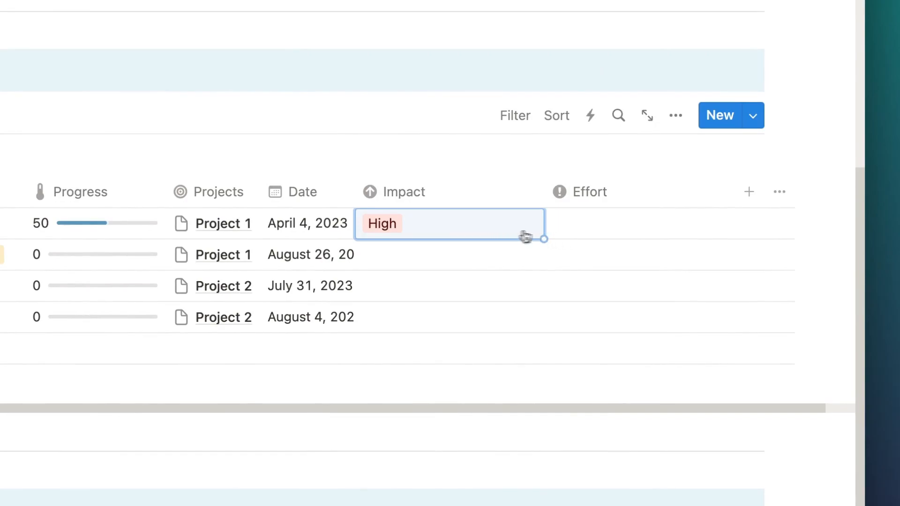
pyautogui.click(581, 234)
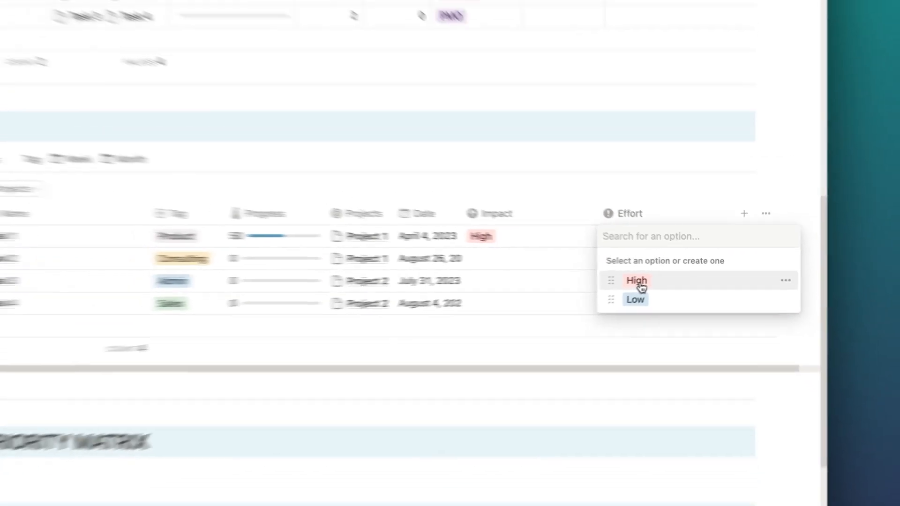
pyautogui.click(640, 284)
pyautogui.click(539, 260)
pyautogui.click(501, 300)
pyautogui.click(624, 258)
pyautogui.click(664, 306)
# Set Task 3 to Low impact and High effort, and Task 4 to Low impact and Low effort
pyautogui.click(593, 277)
pyautogui.click(558, 321)
pyautogui.click(661, 277)
pyautogui.click(665, 308)
pyautogui.click(616, 298)
pyautogui.click(607, 328)
pyautogui.click(647, 300)
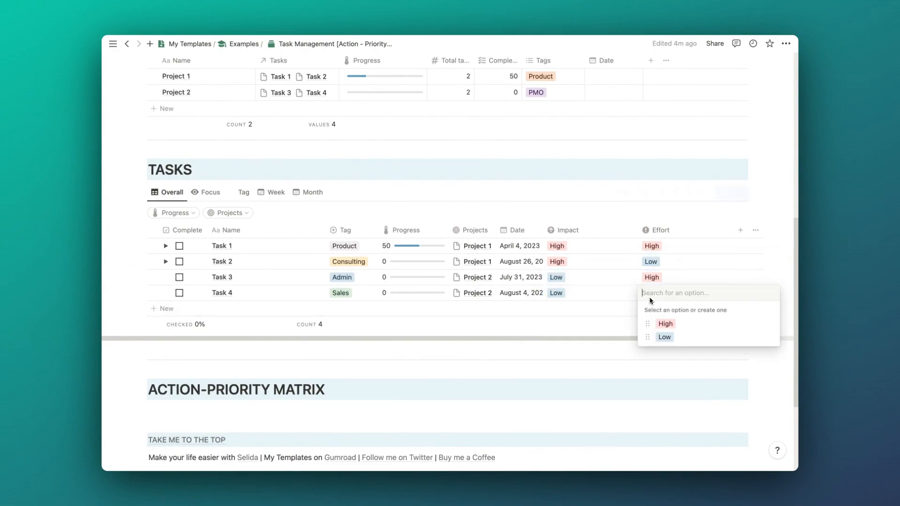
pyautogui.click(665, 336)
# Shrink the Impact and Effort columns of the Tasks table to fit their contents
pyautogui.doubleClick(637, 231)
pyautogui.doubleClick(684, 229)
pyautogui.click(679, 336)
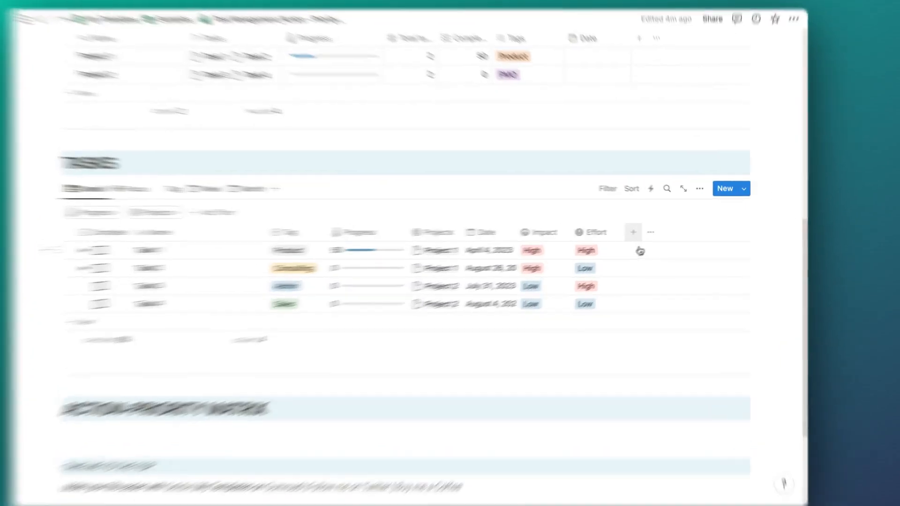
# Add a Formula property named Prioritisation to the Tasks database
pyautogui.click(647, 230)
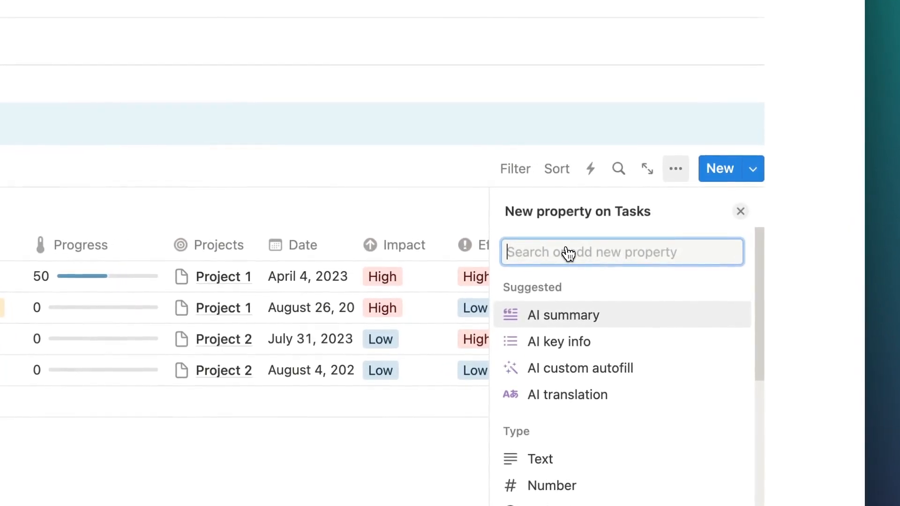
pyautogui.write('form')
pyautogui.press('Return')
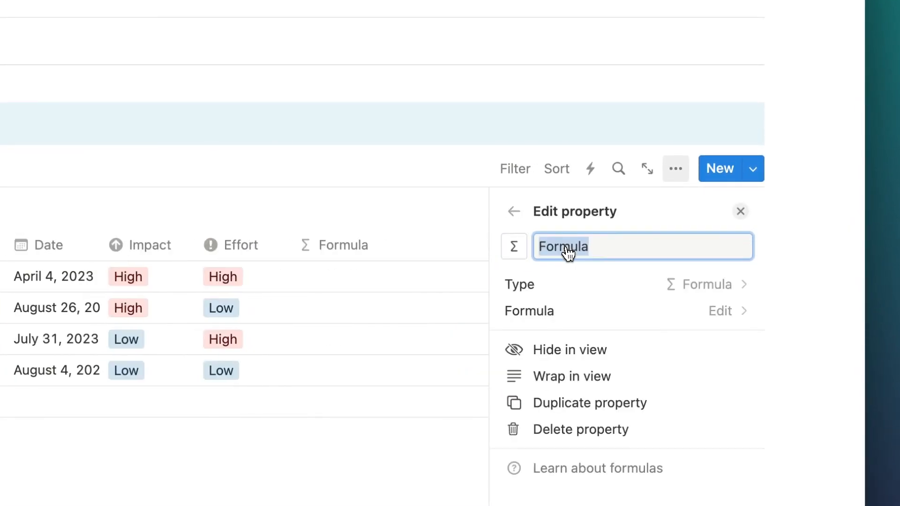
pyautogui.write('Prioritisation')
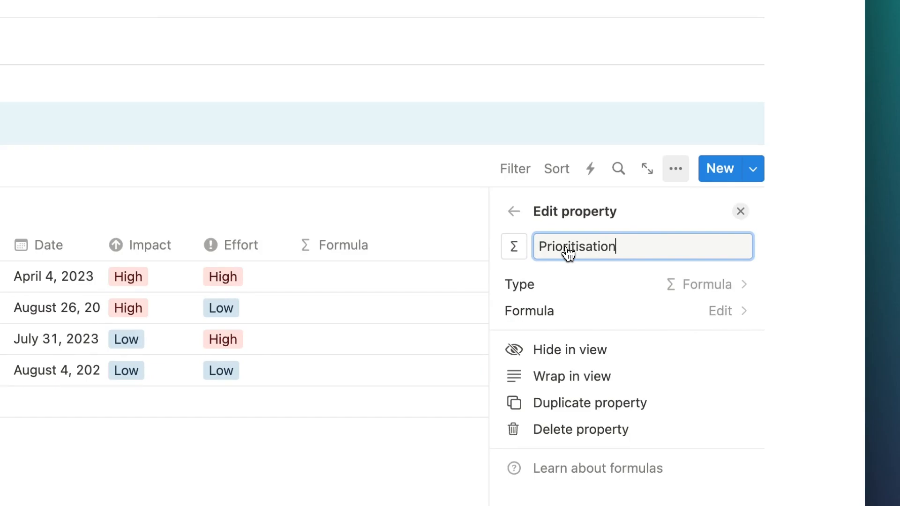
# Find a circle icon and assign it to the Prioritisation property
pyautogui.click(514, 246)
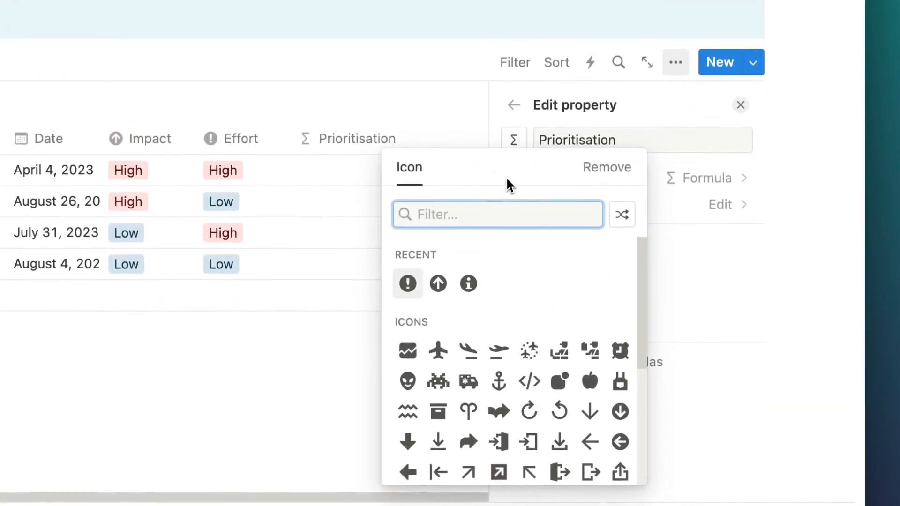
pyautogui.write('circl')
pyautogui.click(409, 374)
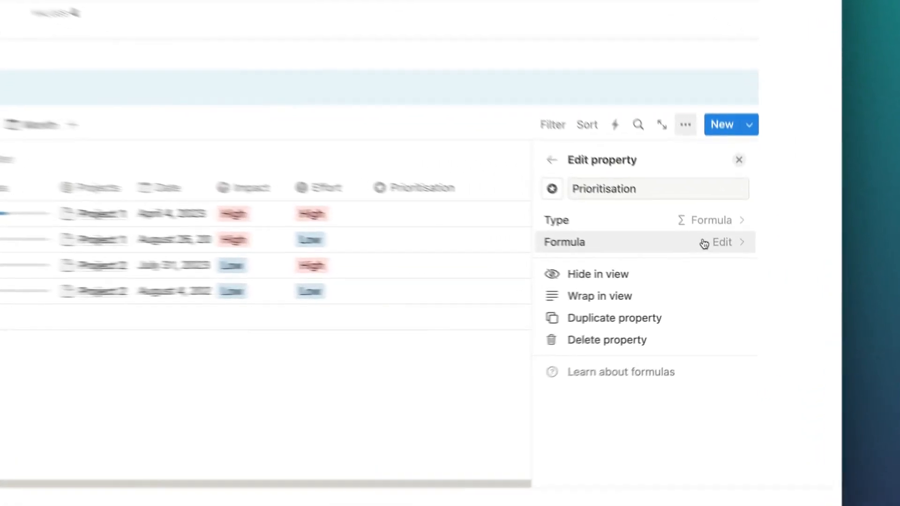
# Start the Prioritisation formula with an ifs() function whose first condition tests Impact == "High"
pyautogui.click(727, 264)
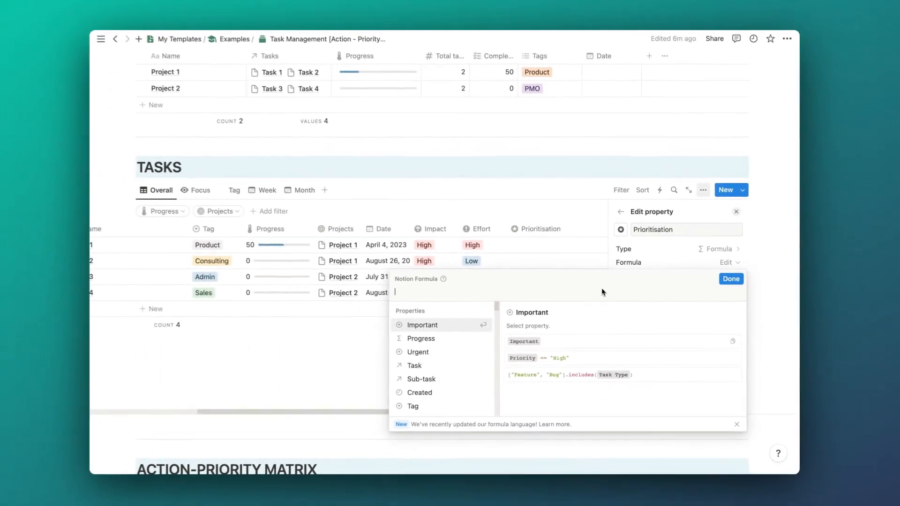
pyautogui.write('ifs')
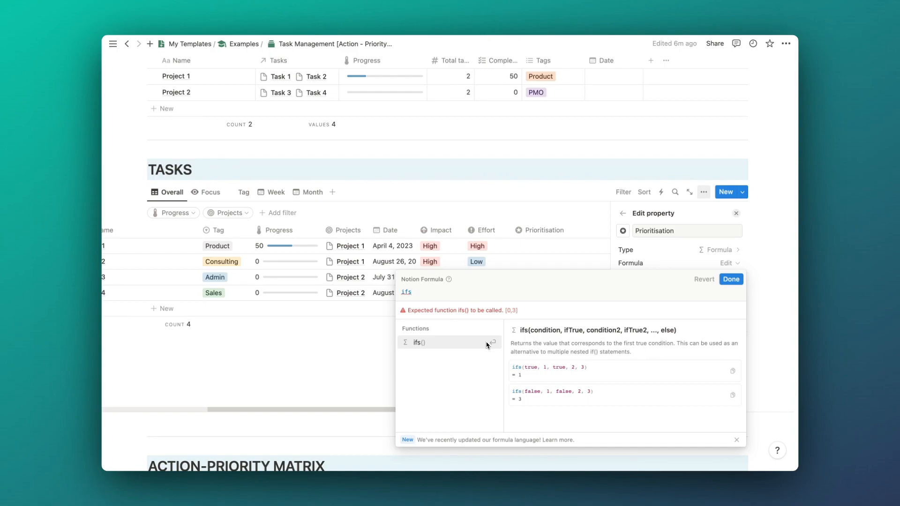
pyautogui.press('Return')
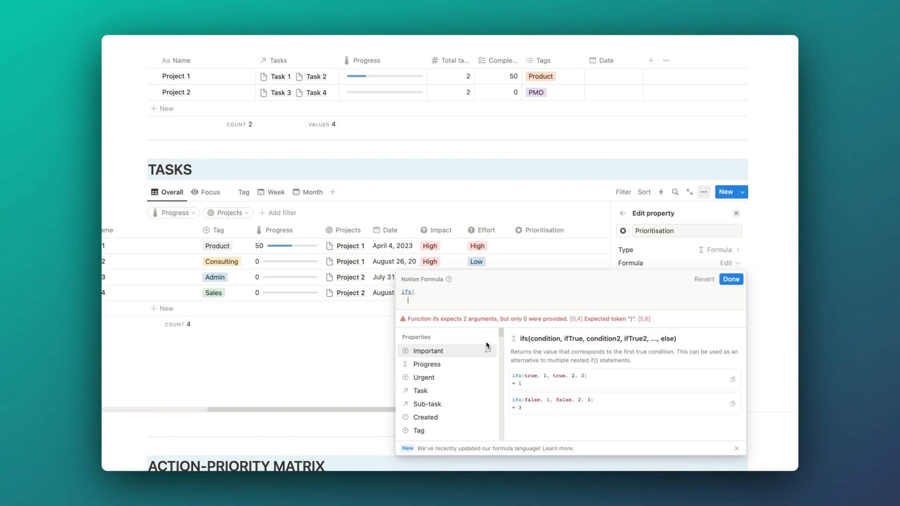
pyautogui.write('impac')
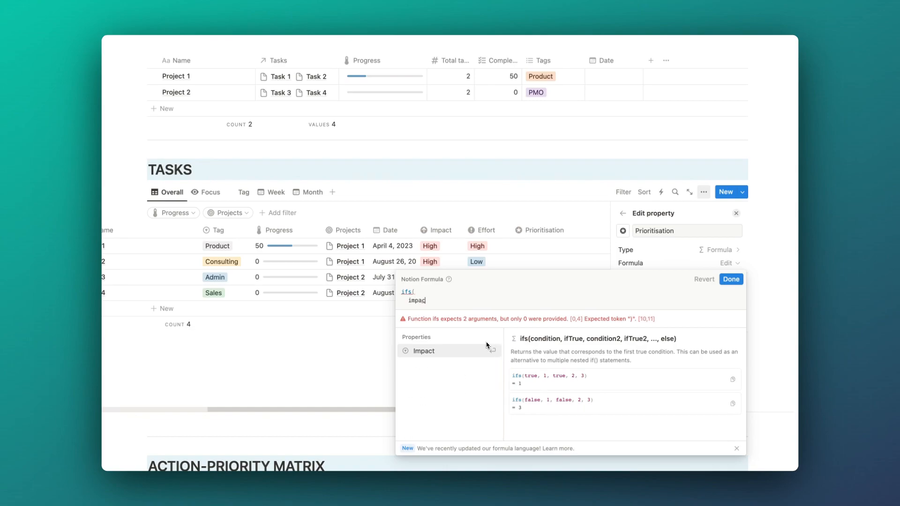
pyautogui.press('Return')
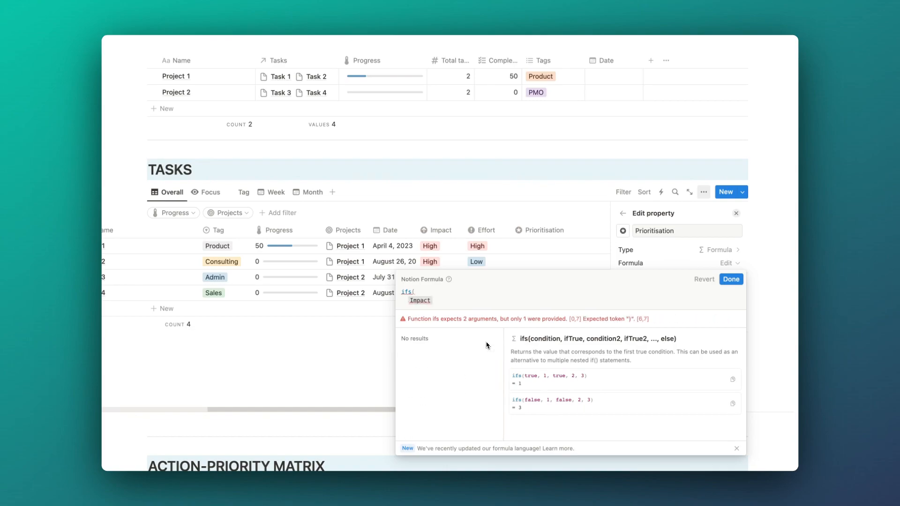
pyautogui.write('==')
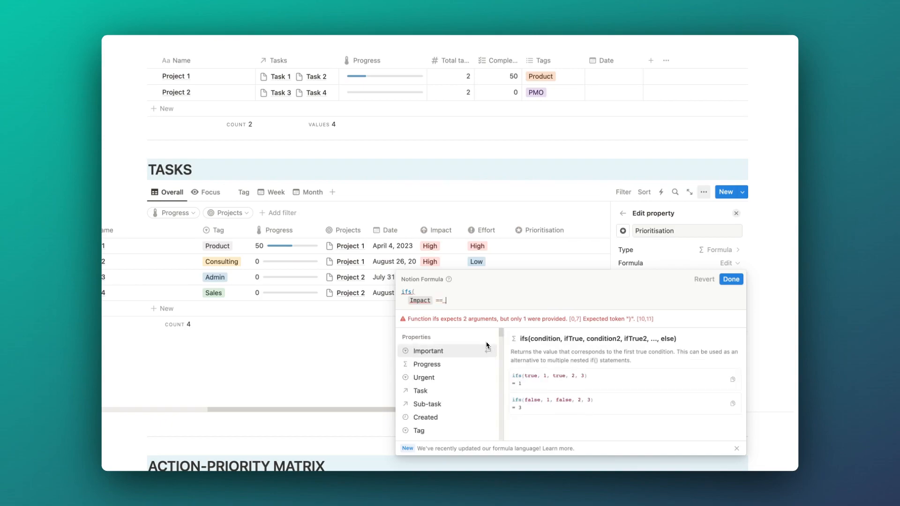
pyautogui.write(' "High')
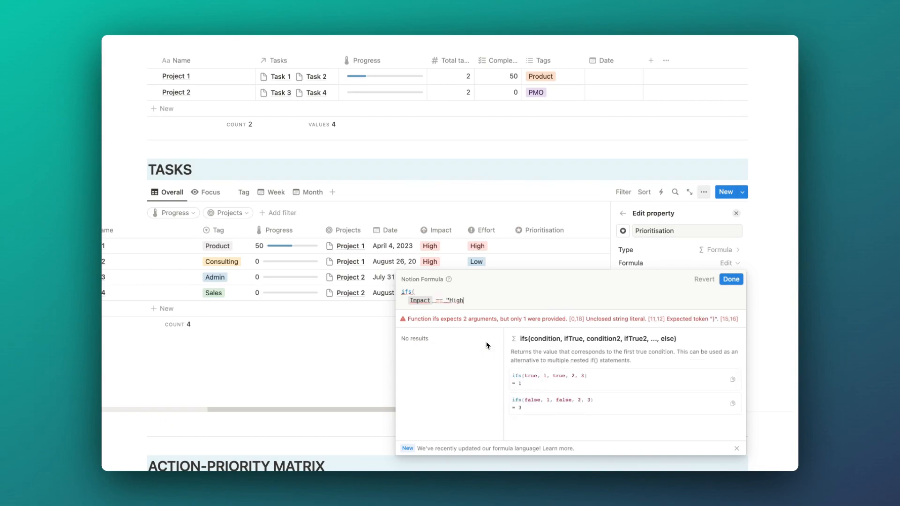
# Extend the first ifs() condition with and Effort =="High", ending it with a comma
pyautogui.write('" and ')
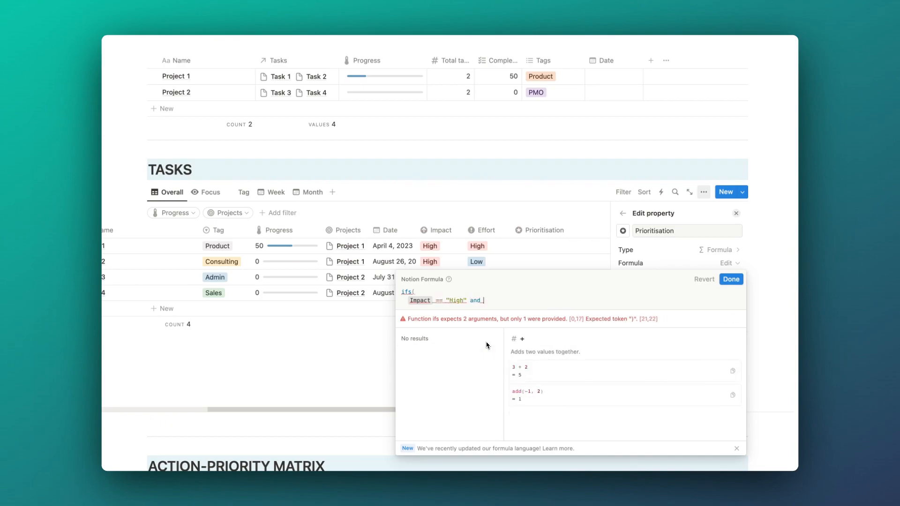
pyautogui.write('Ef')
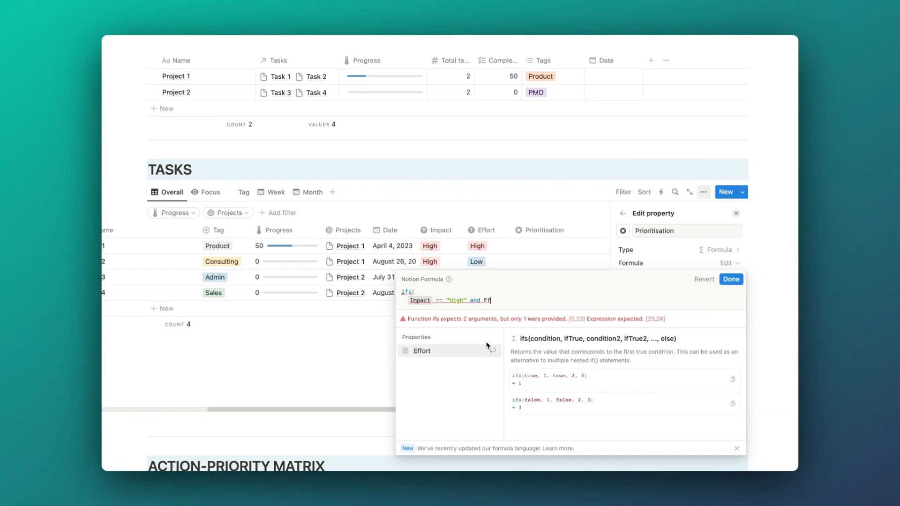
pyautogui.write('fort ==')
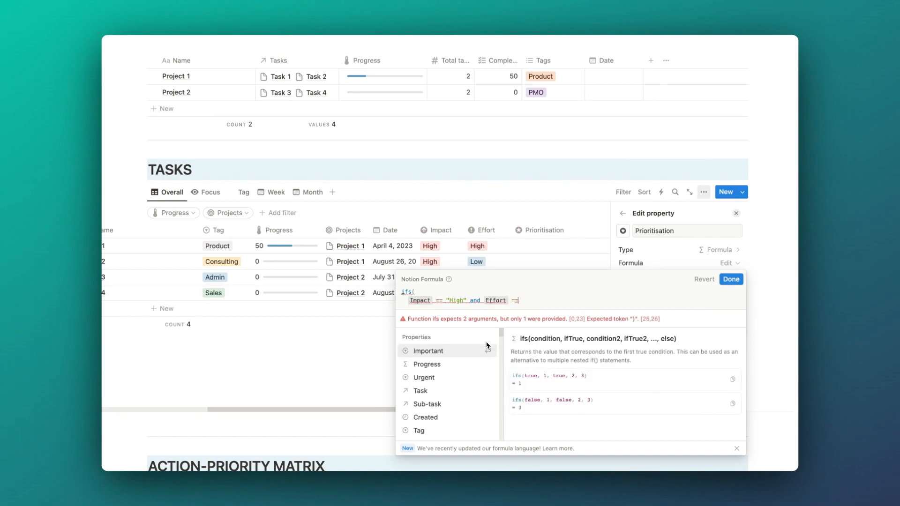
pyautogui.write('"High"')
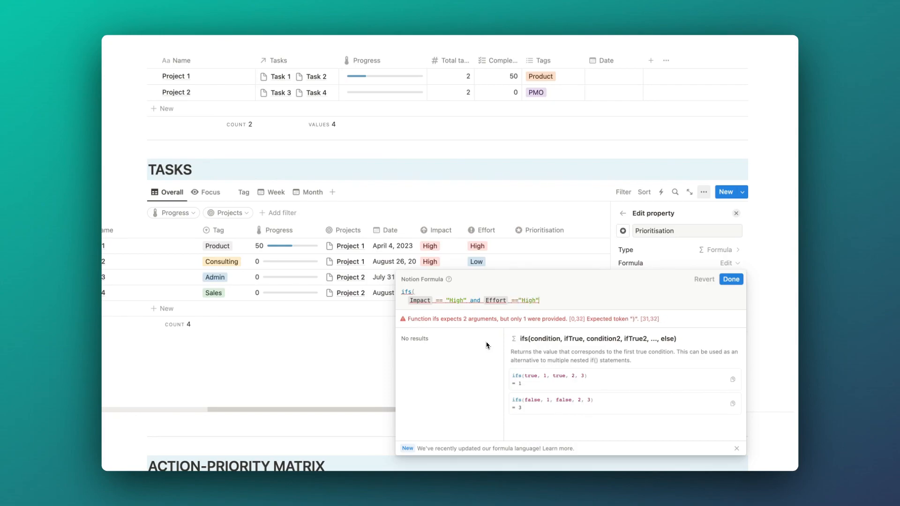
pyautogui.write(',')
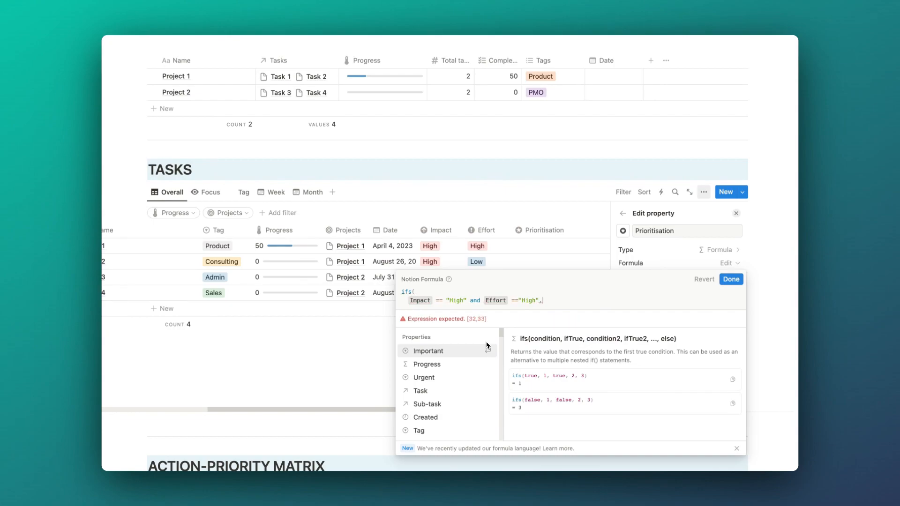
# Make the High impact, High effort case return "SCHEDULE".style("c", "yellow"), ending the argument with a comma
pyautogui.write(' "SC')
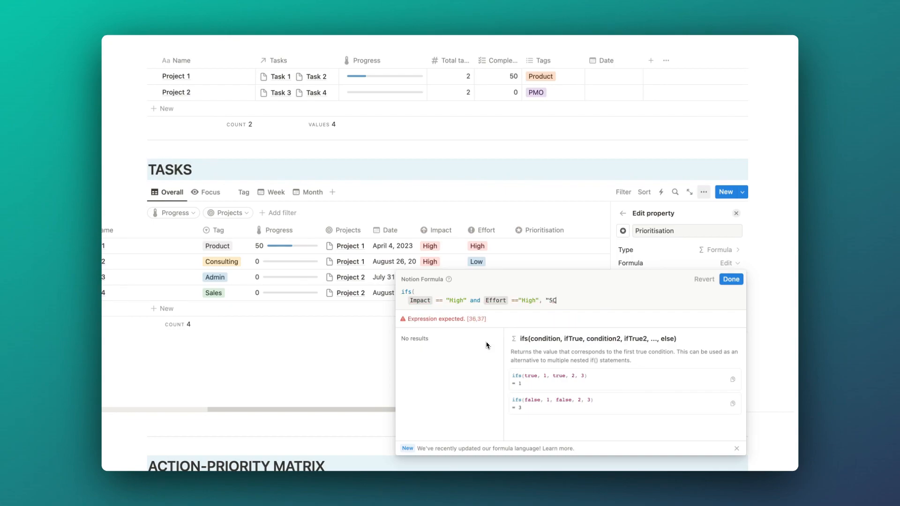
pyautogui.write('HEDULE"')
pyautogui.write('.style')
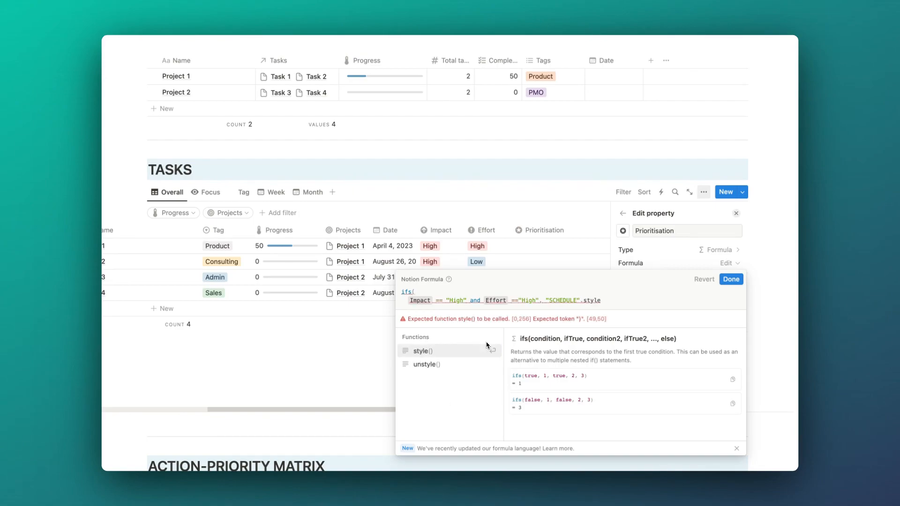
pyautogui.write('(')
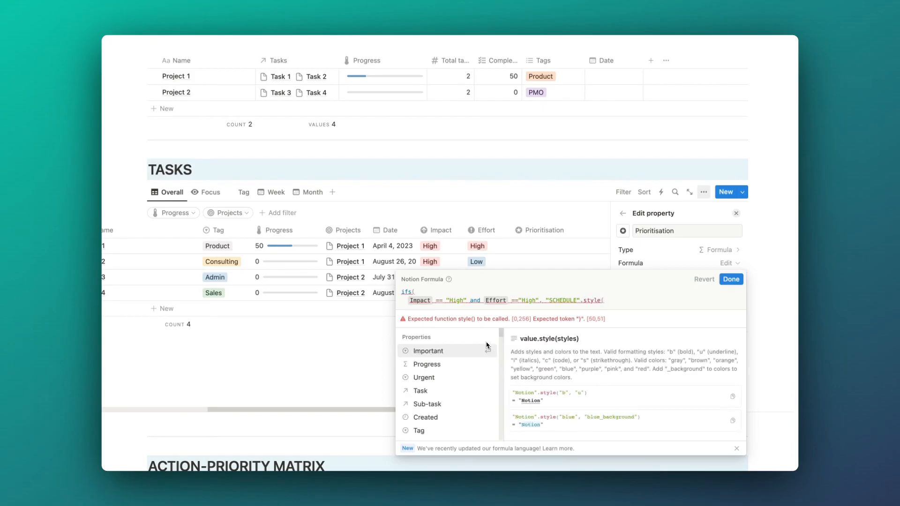
pyautogui.press('BackSpace')
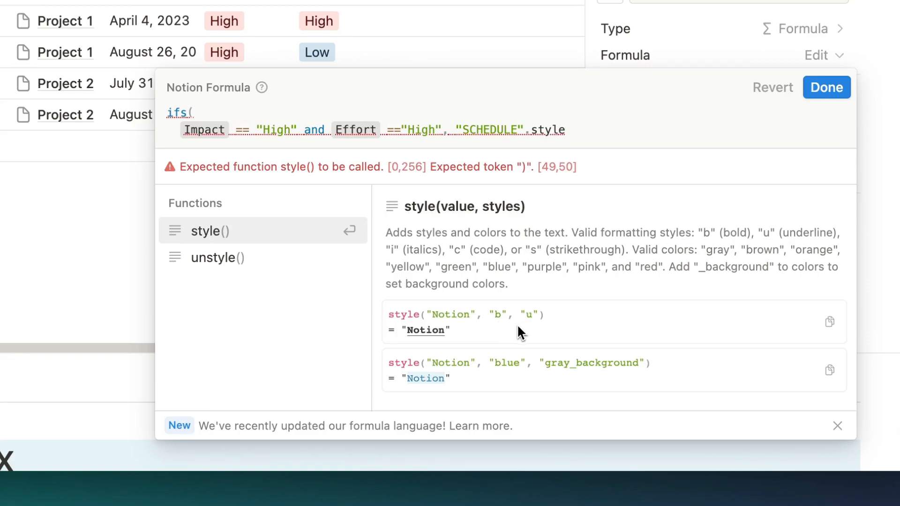
pyautogui.write('(')
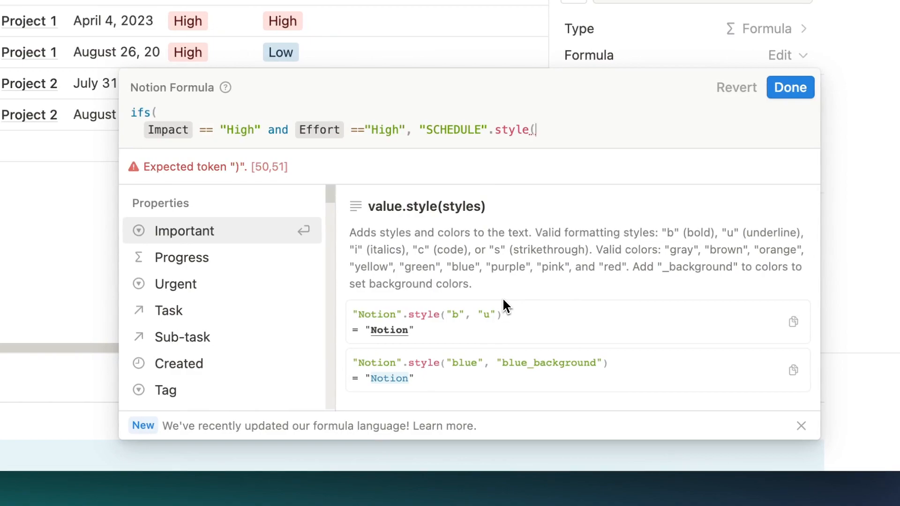
pyautogui.write('"')
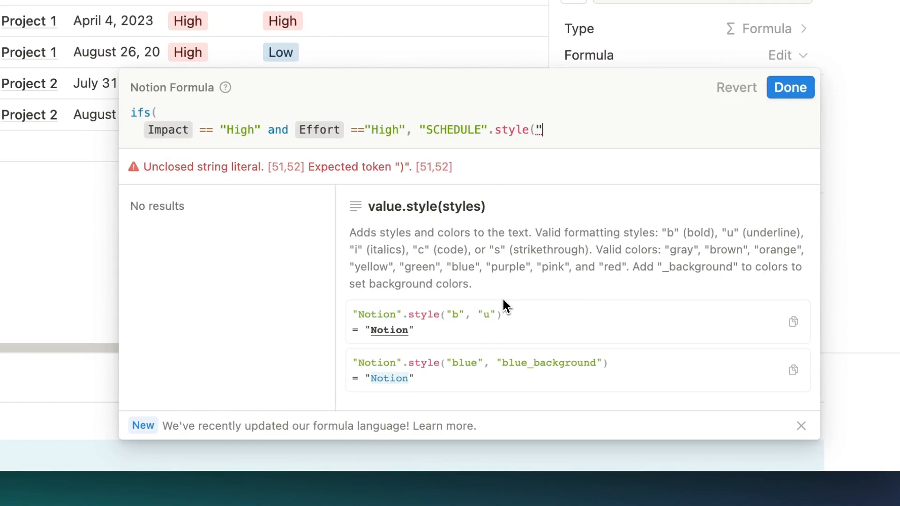
pyautogui.write('c')
pyautogui.write('", "')
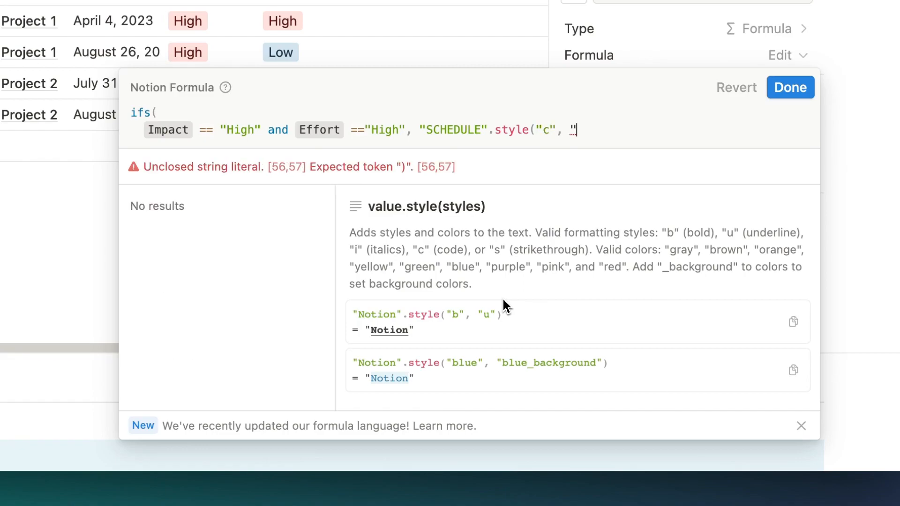
pyautogui.write('yellow")')
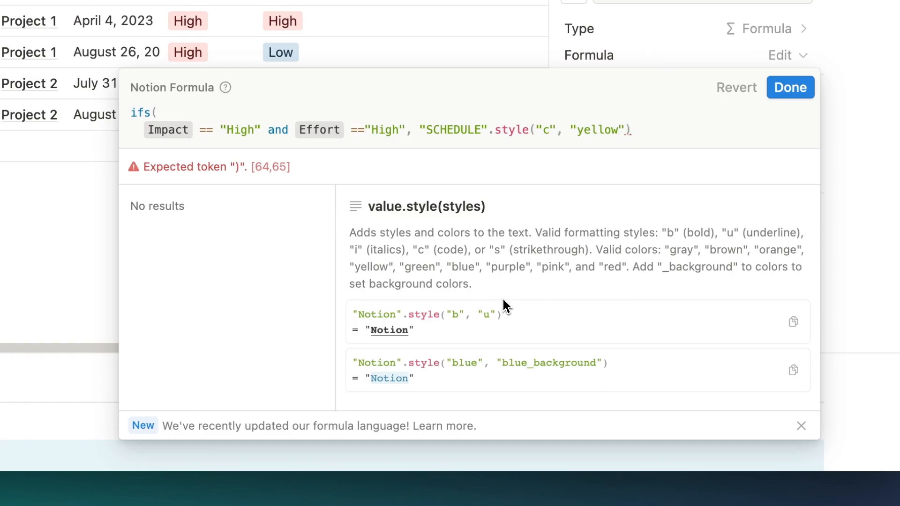
pyautogui.write(',')
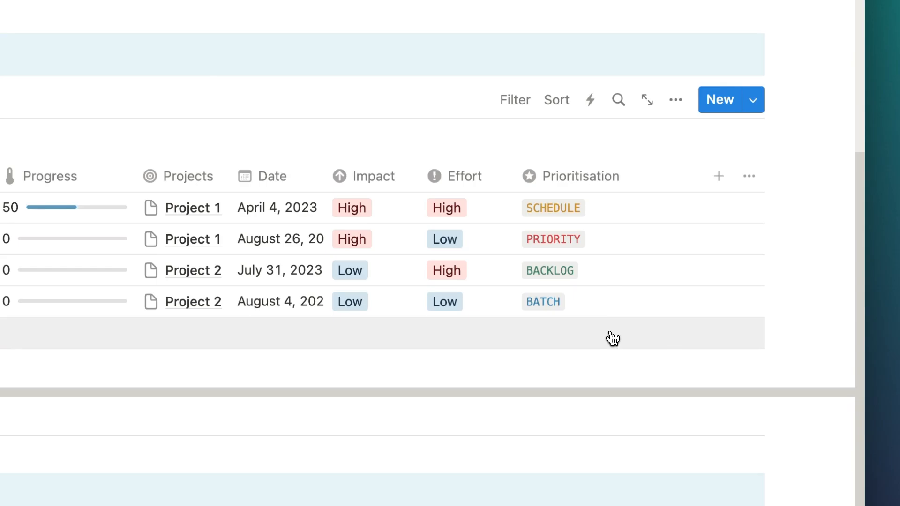
# Review the completed Prioritisation formula, and add a task named Task 5 to the Tasks table without Impact or Effort values
pyautogui.click(599, 208)
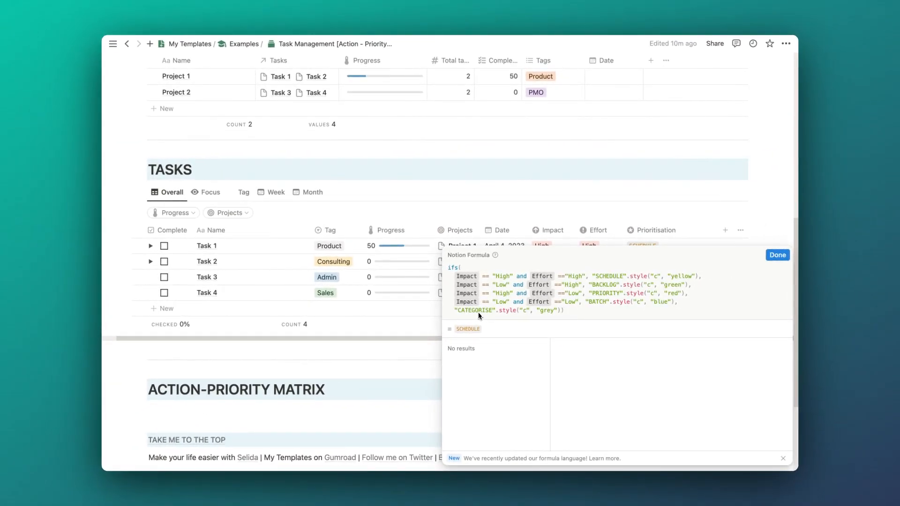
pyautogui.click(778, 255)
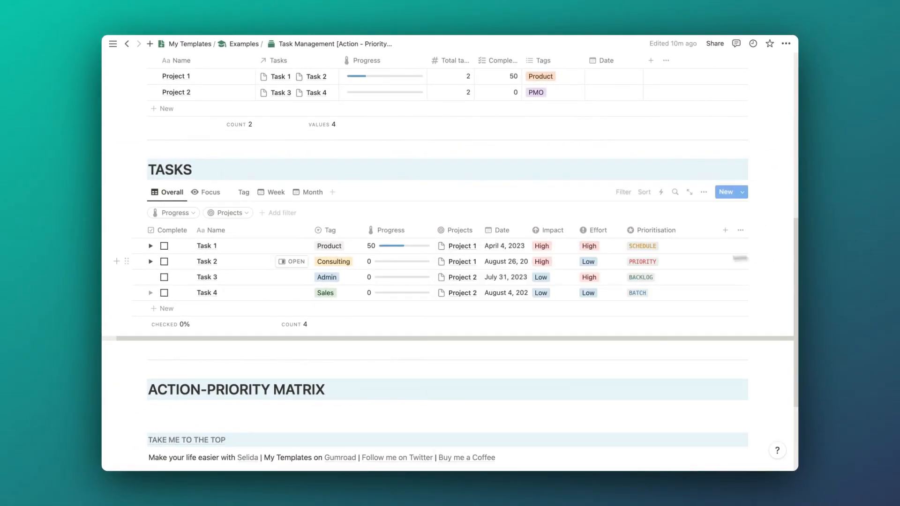
pyautogui.click(166, 311)
pyautogui.write('Tas')
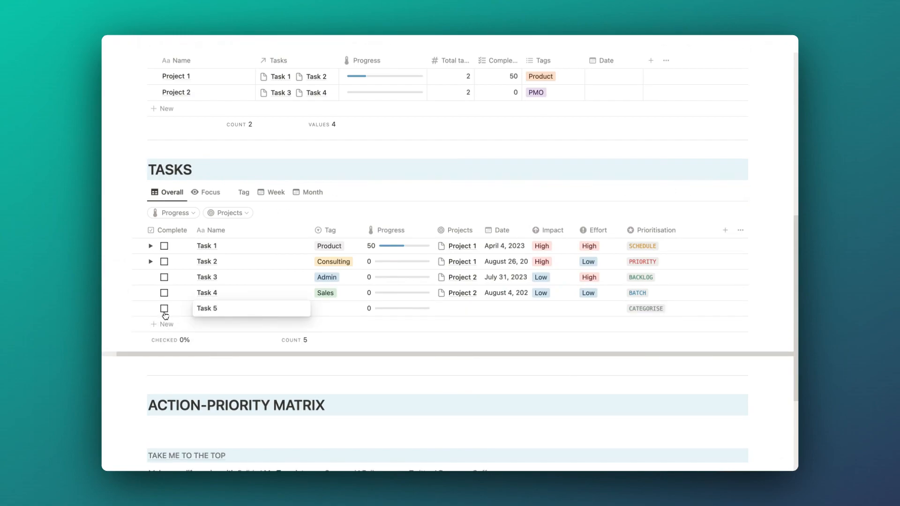
pyautogui.write('k 5')
pyautogui.press('Return')
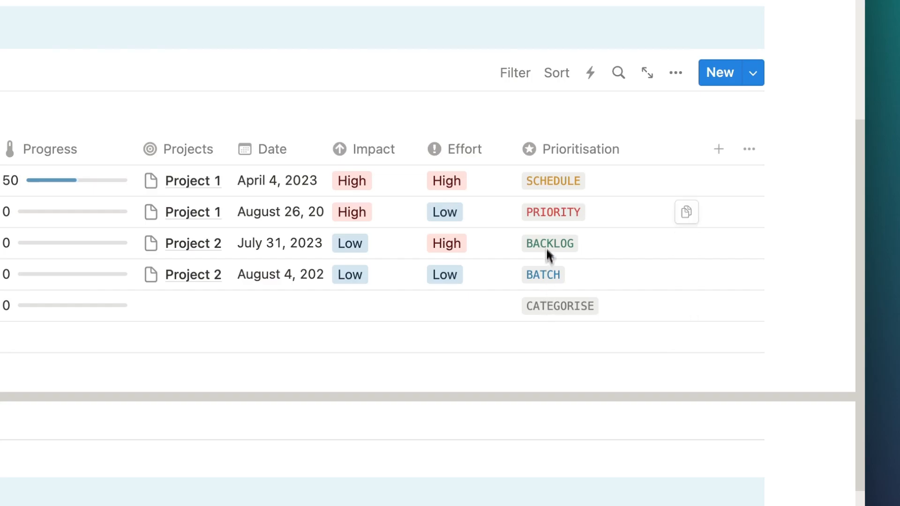
# Examine the Prioritisation formula's conditions, labels, colour styles and fallback value again
pyautogui.click(564, 192)
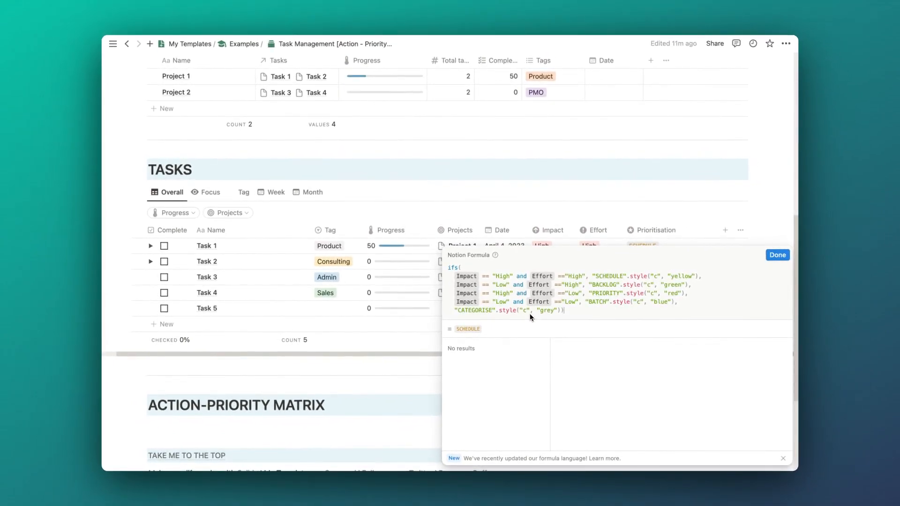
pyautogui.click(778, 256)
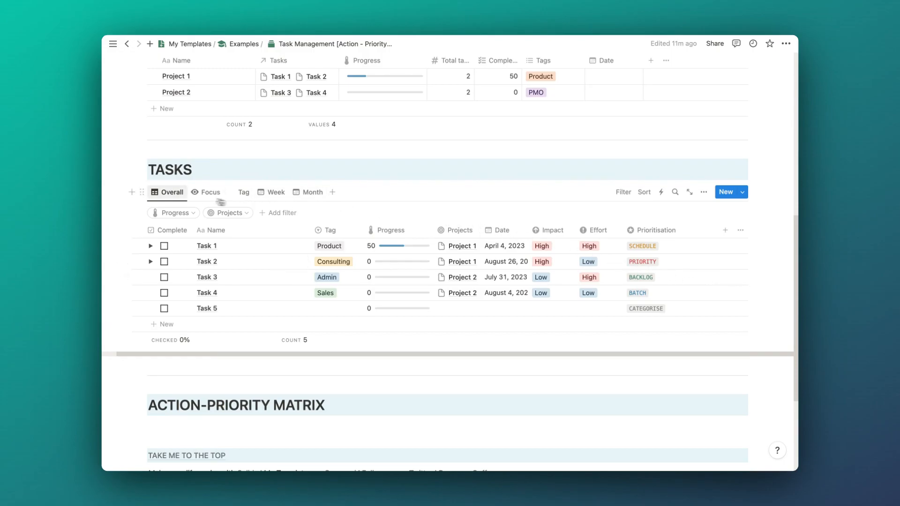
# Duplicate the Overall view of the Tasks database and name the copy Priority
pyautogui.click(178, 196)
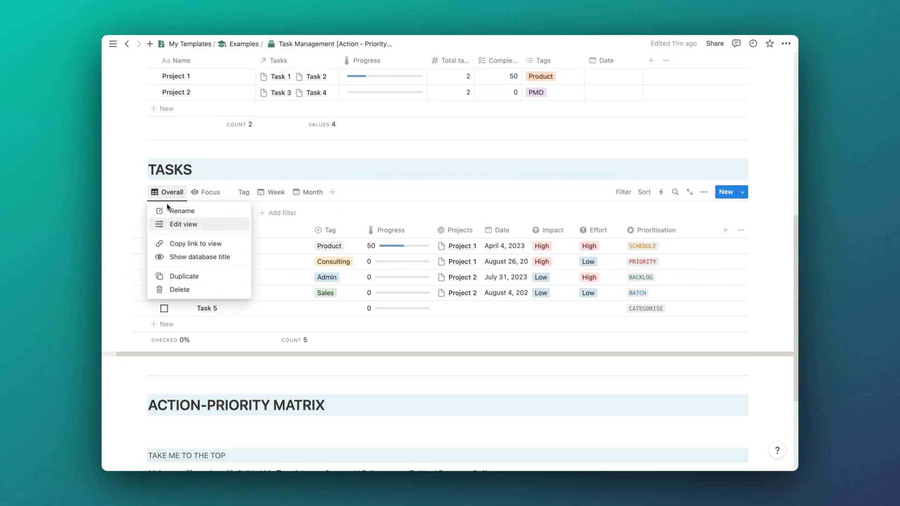
pyautogui.click(184, 276)
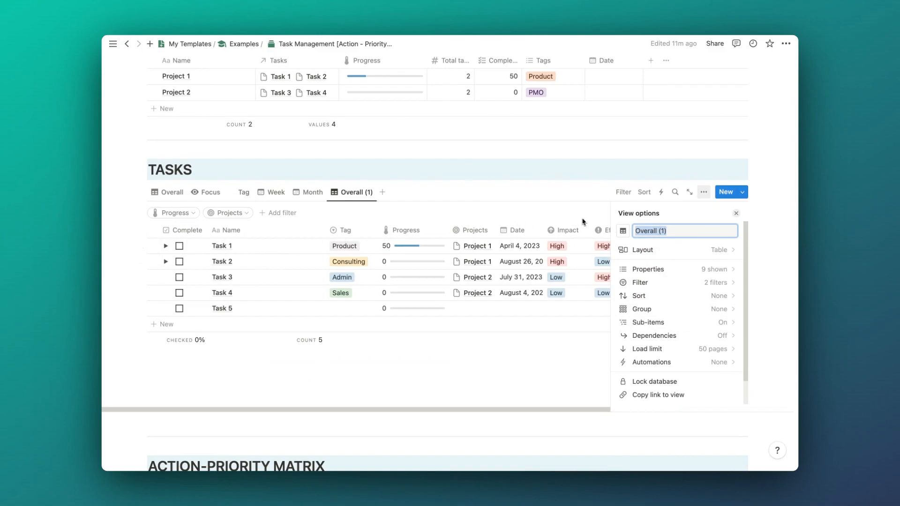
pyautogui.write('Priority')
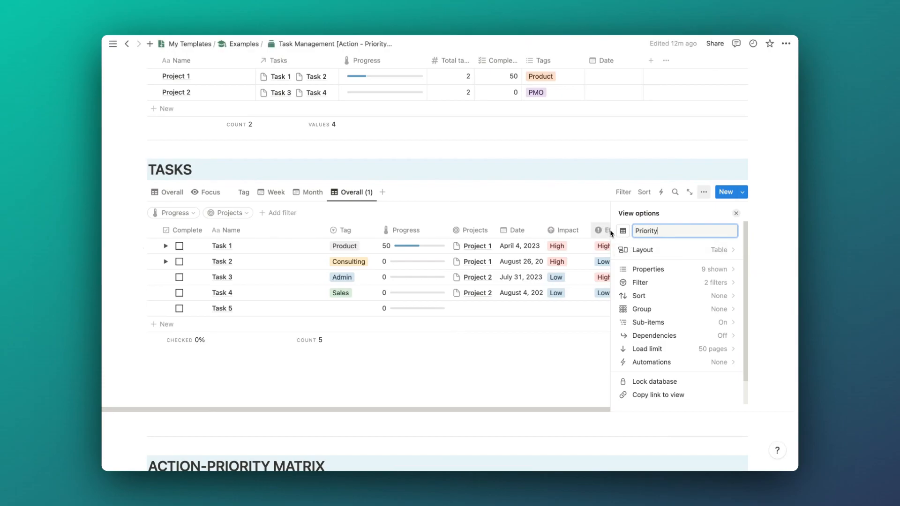
# Filter the Priority view to tasks whose Prioritisation contains PRIORITY
pyautogui.click(641, 283)
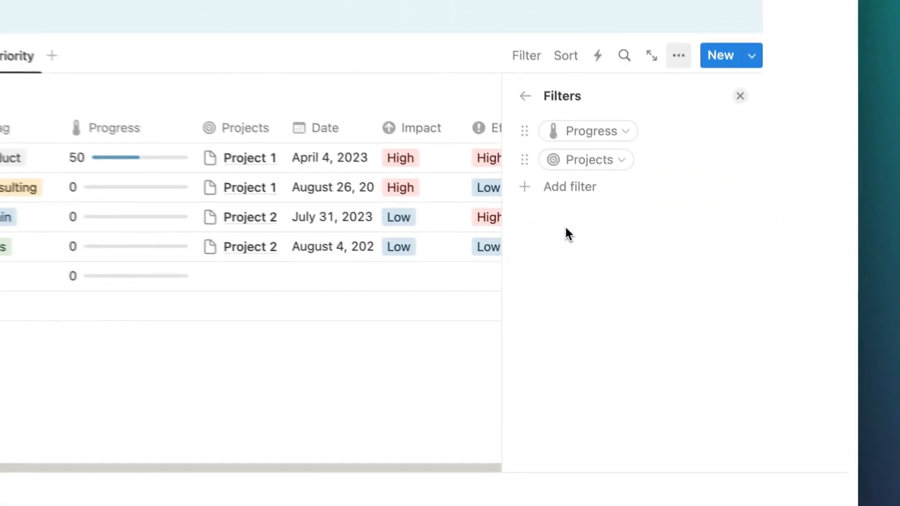
pyautogui.click(651, 251)
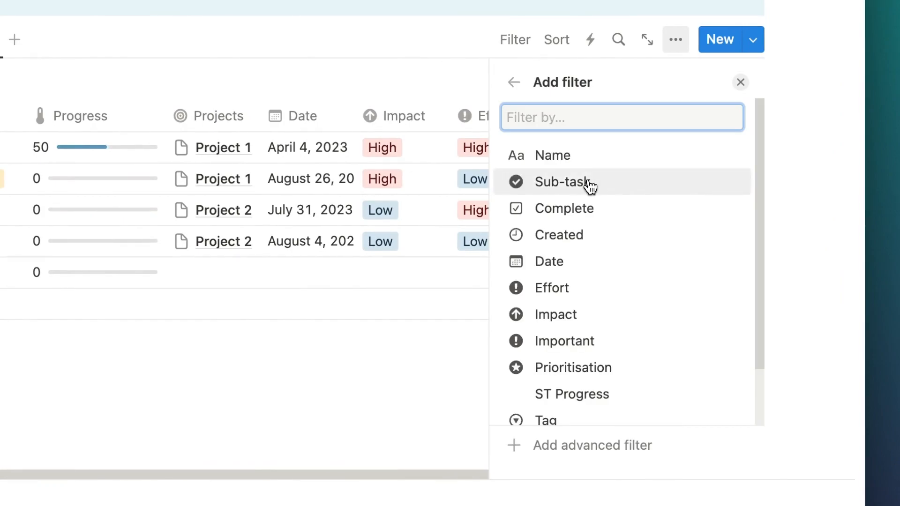
pyautogui.click(594, 367)
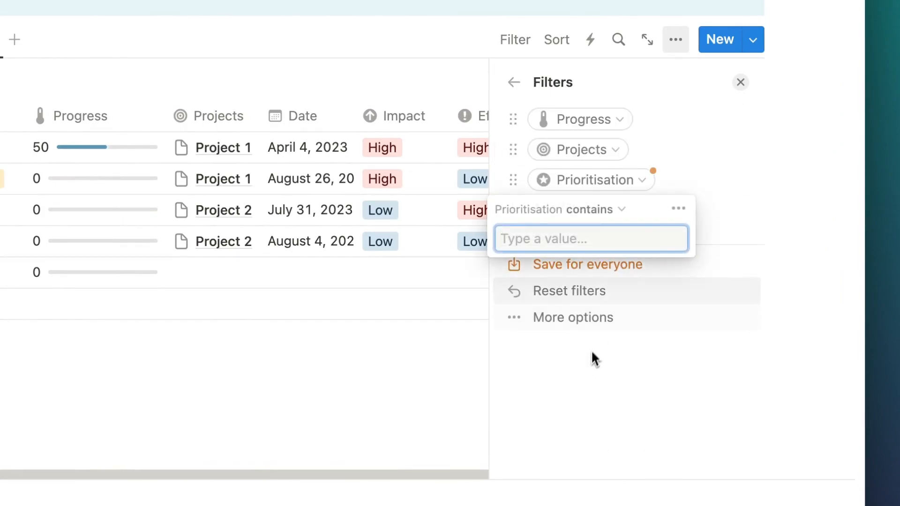
pyautogui.write('PR')
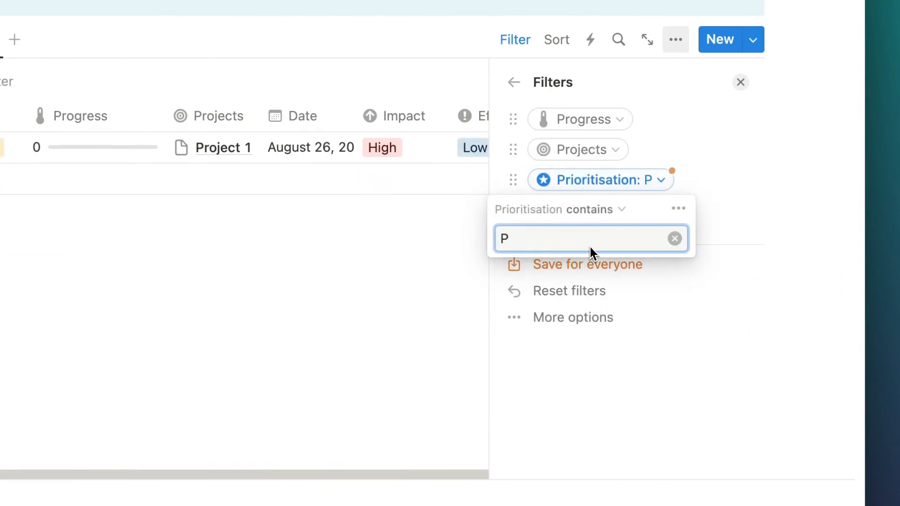
pyautogui.write('IORITY')
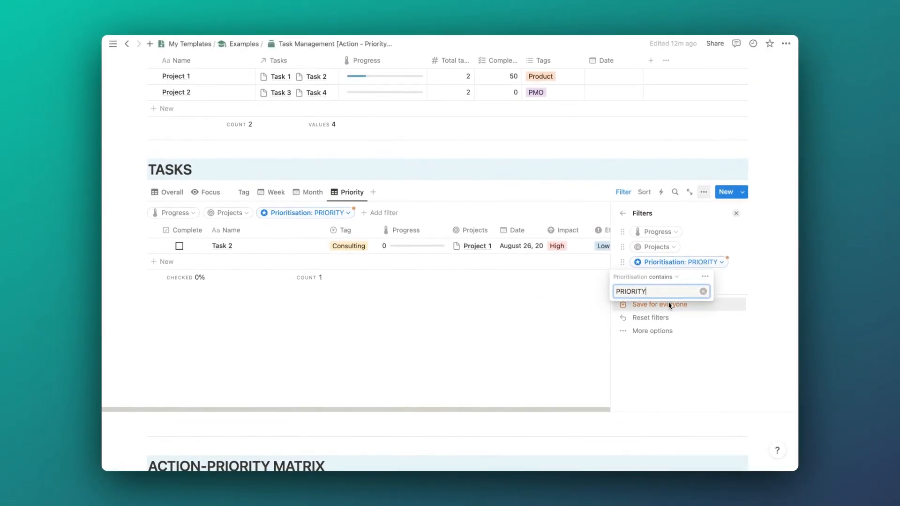
# Save the Priority view's filter for everyone, and return to the Overall view of the Tasks database
pyautogui.click(735, 227)
pyautogui.click(736, 213)
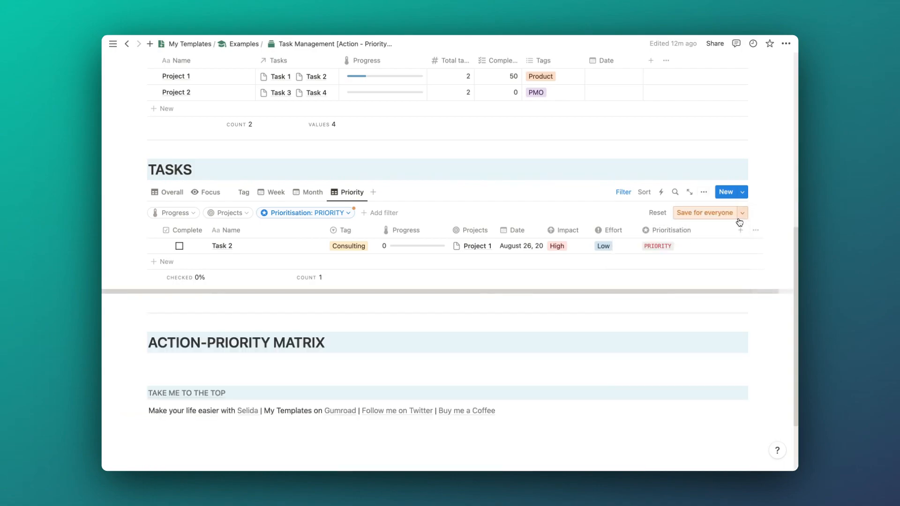
pyautogui.click(729, 211)
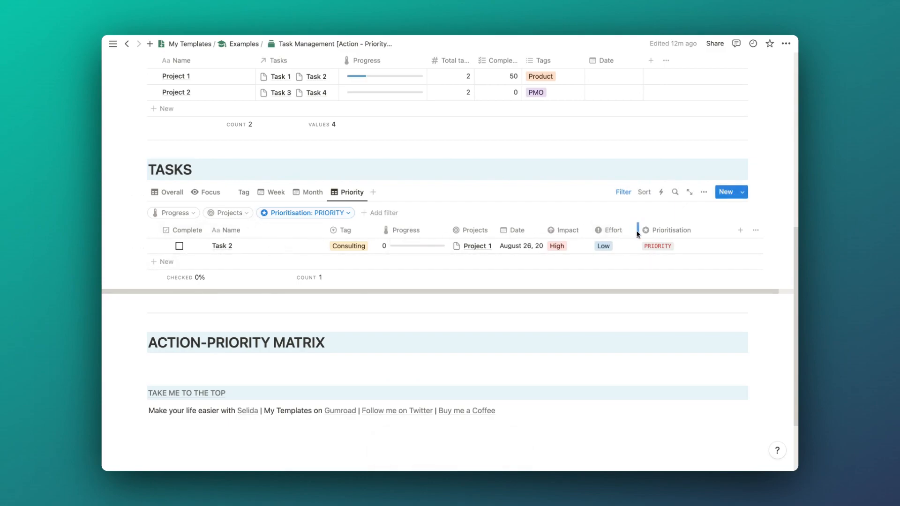
pyautogui.click(171, 192)
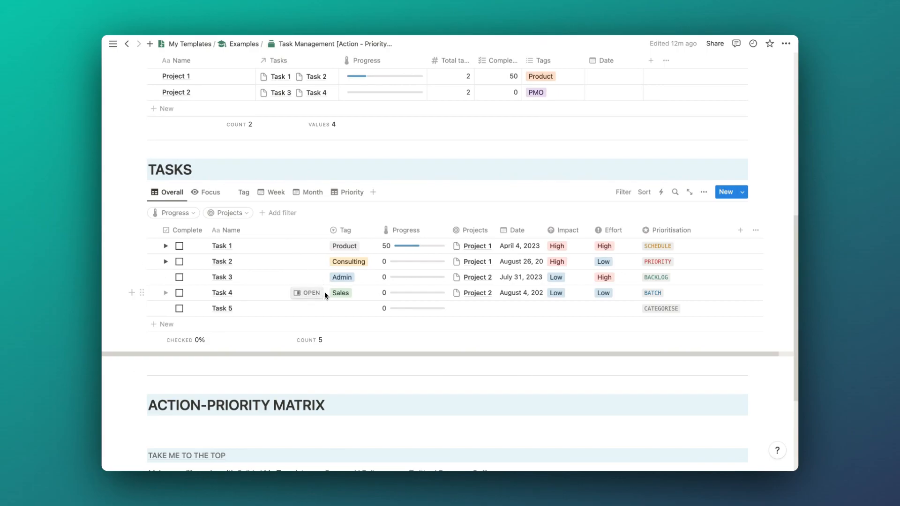
# Insert a callout block directly under the ACTION-PRIORITY MATRIX heading
pyautogui.scroll(-3, 324, 294)
pyautogui.click(228, 287)
pyautogui.write('/cal')
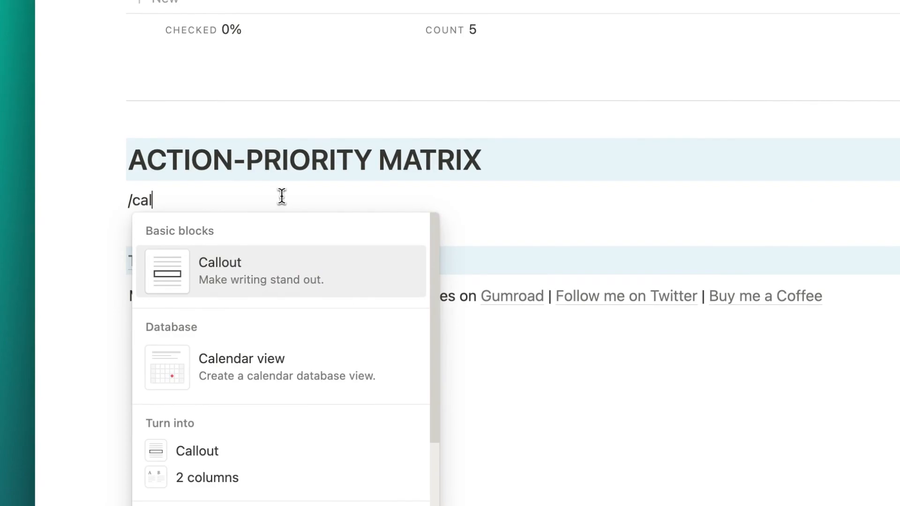
pyautogui.press('Return')
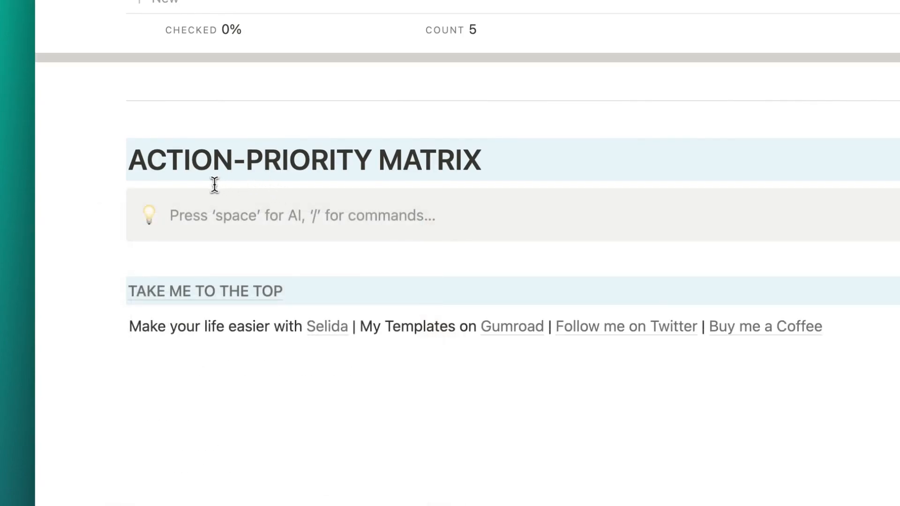
# Replace the new callout's light bulb with a circle icon and enter the text Priority in the callout
pyautogui.click(150, 216)
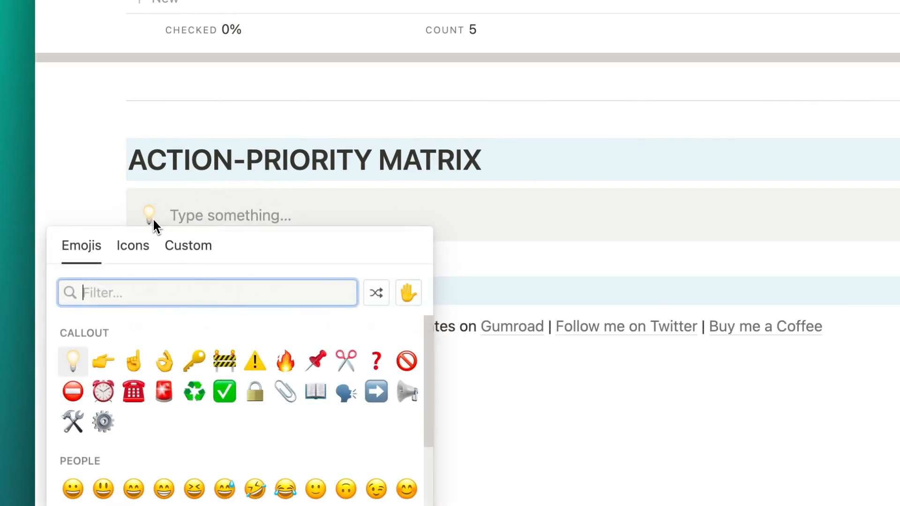
pyautogui.click(125, 245)
pyautogui.write('circle')
pyautogui.click(80, 334)
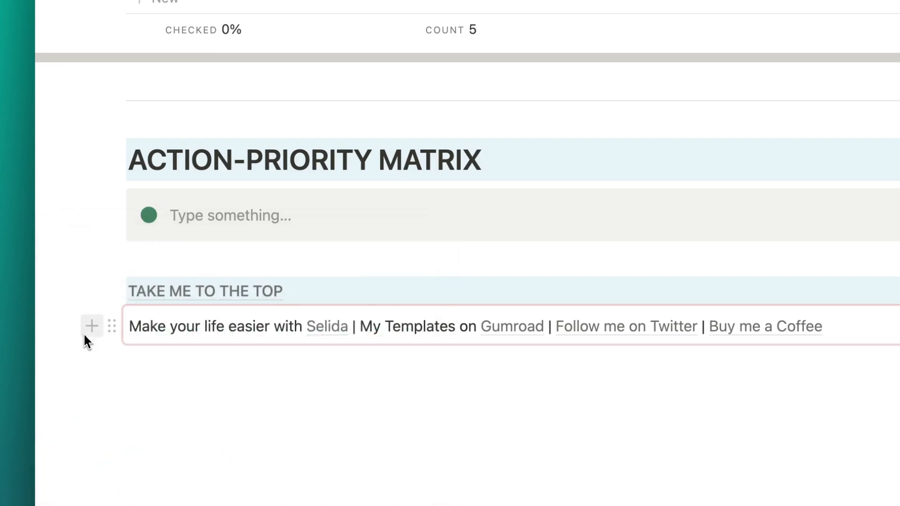
pyautogui.click(230, 231)
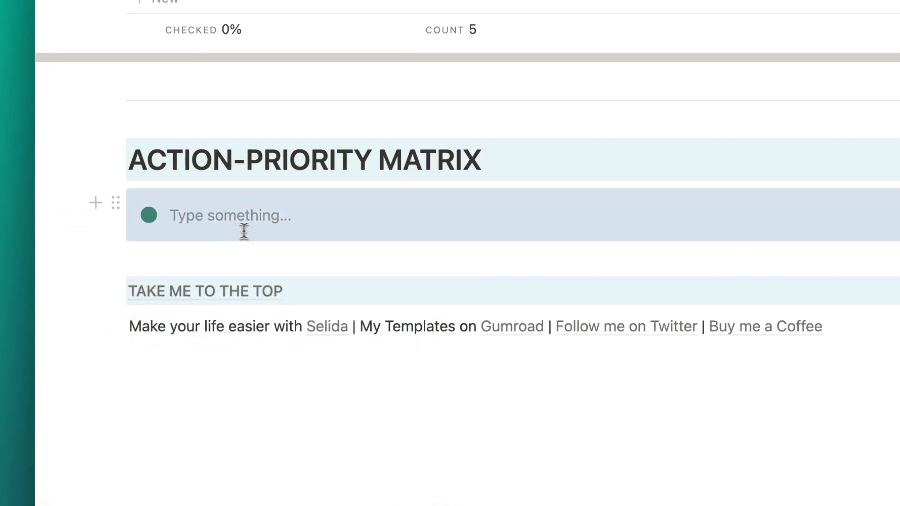
pyautogui.click(255, 225)
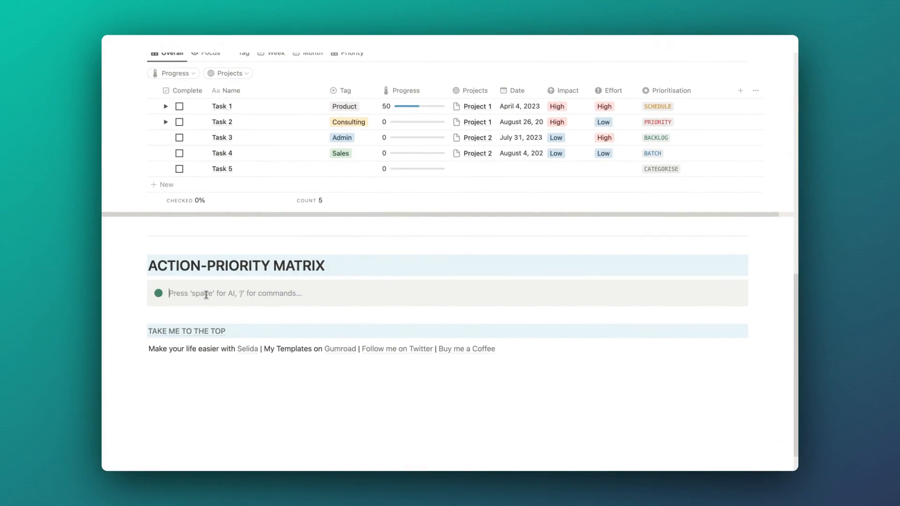
pyautogui.write('Priority')
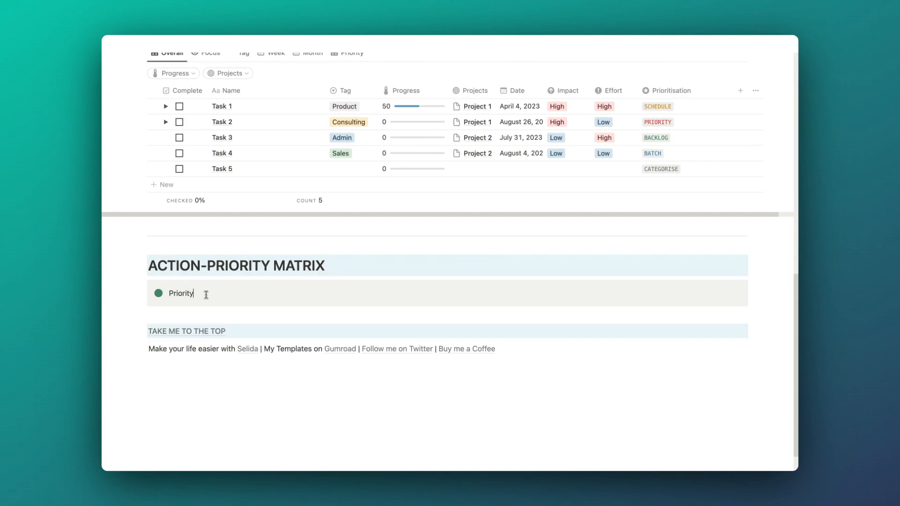
# Give the Priority callout a red background
pyautogui.click(142, 287)
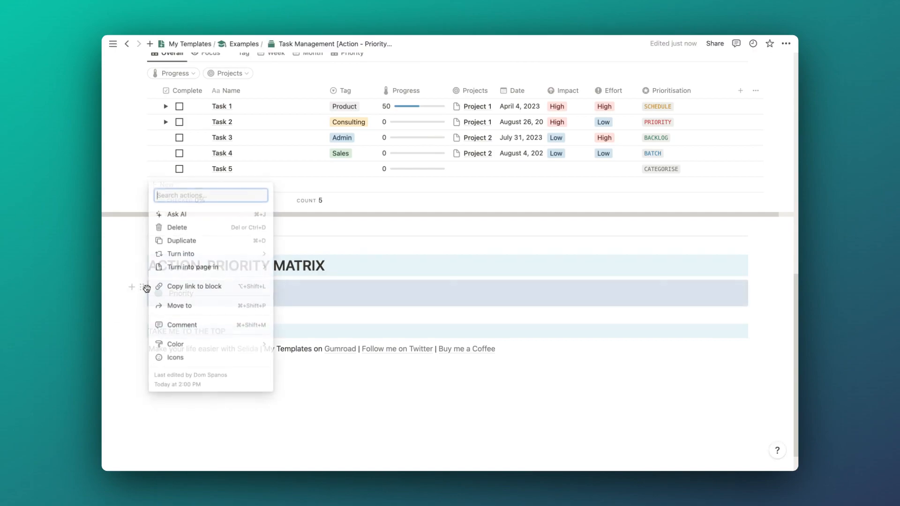
pyautogui.moveTo(207, 343)
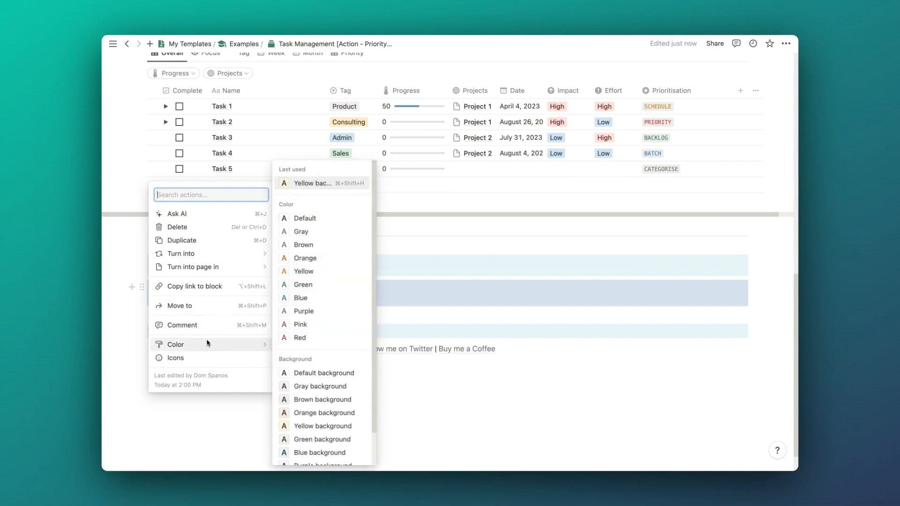
pyautogui.scroll(-2, 296, 382)
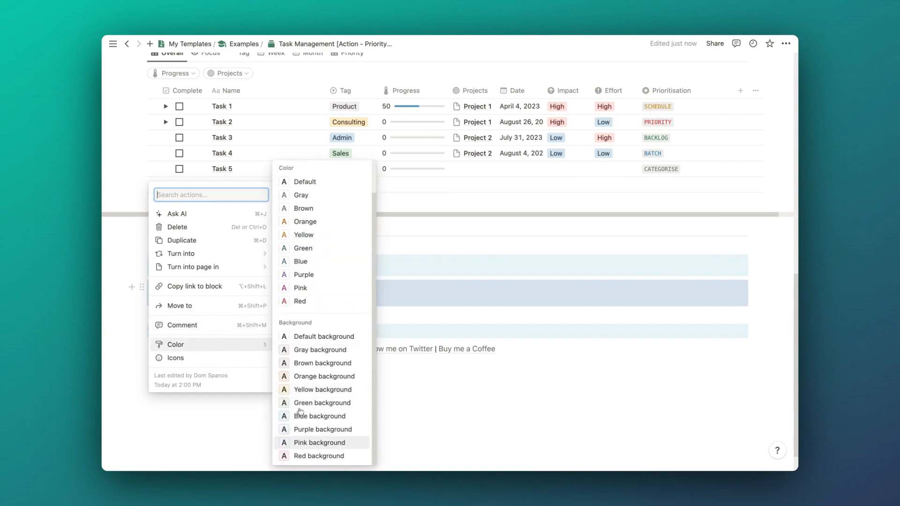
pyautogui.click(304, 455)
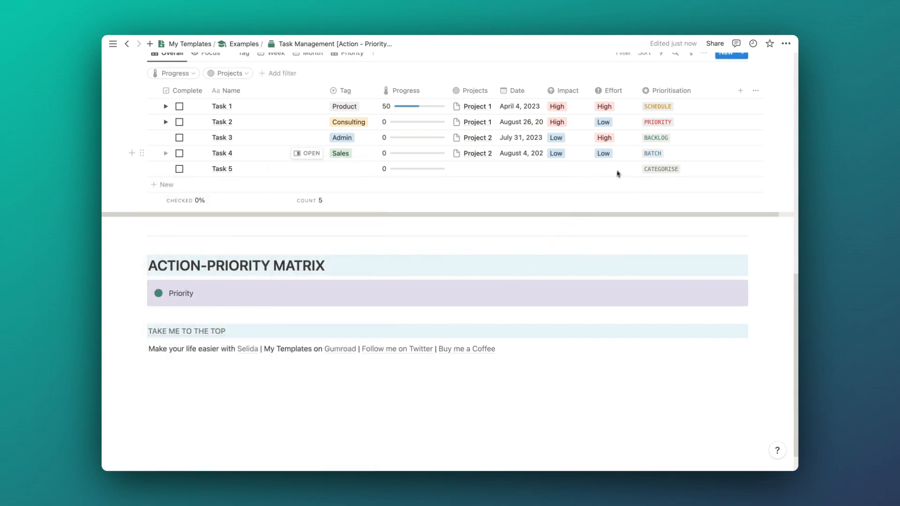
# Recolour the Priority callout's circle icon red
pyautogui.click(158, 293)
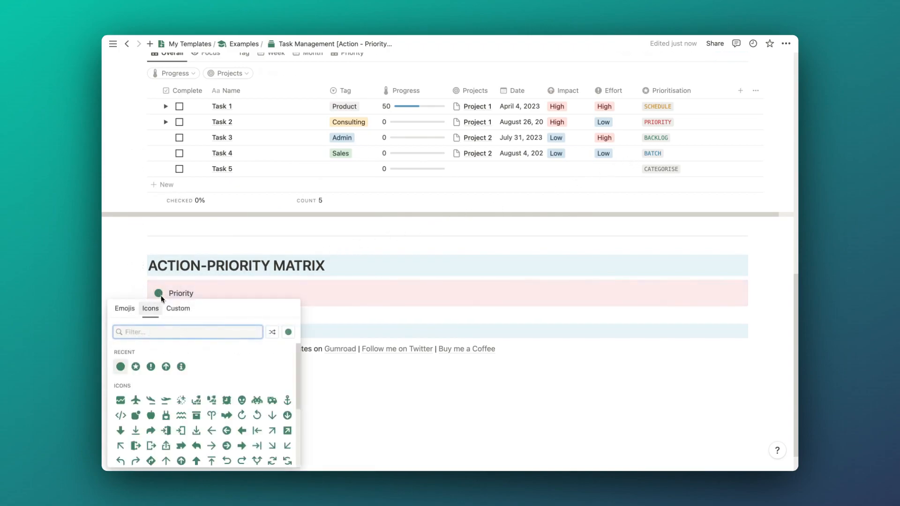
pyautogui.click(288, 331)
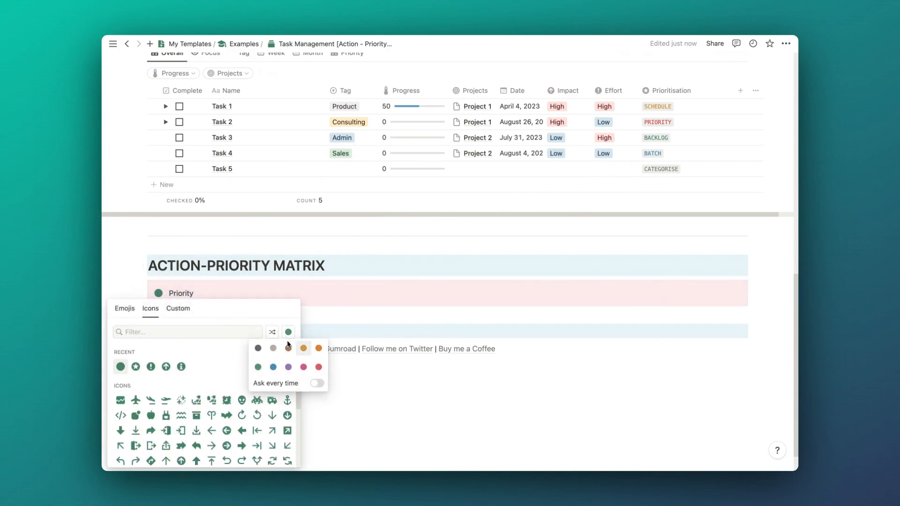
pyautogui.click(317, 367)
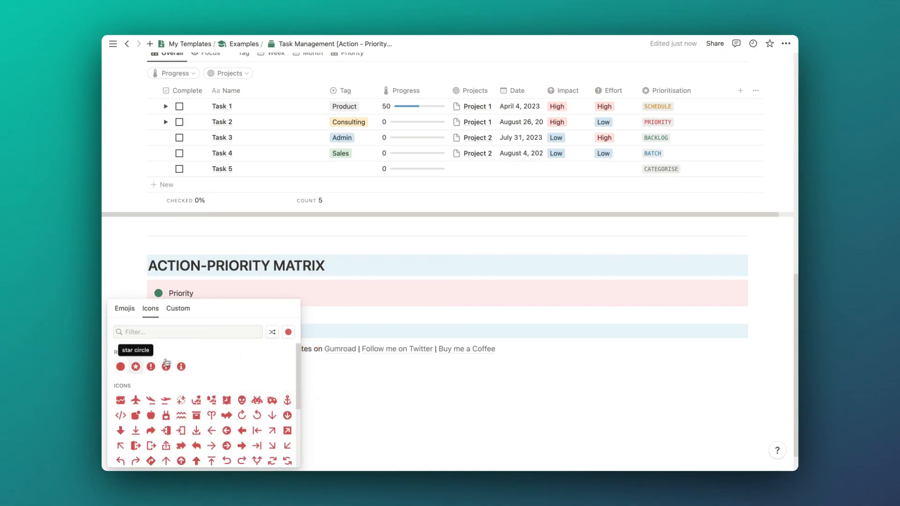
pyautogui.click(121, 366)
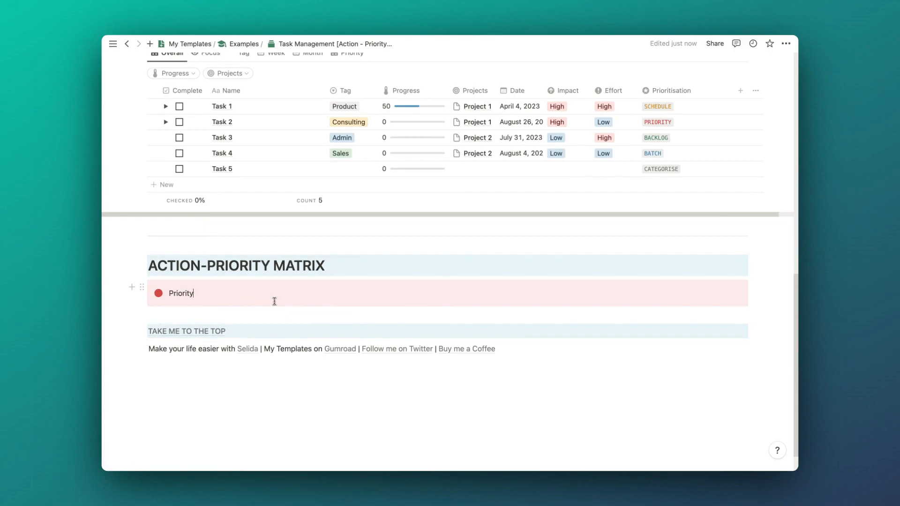
# Add a new line in the Priority callout and insert a table view there with the Tasks database as its data source
pyautogui.press('Return')
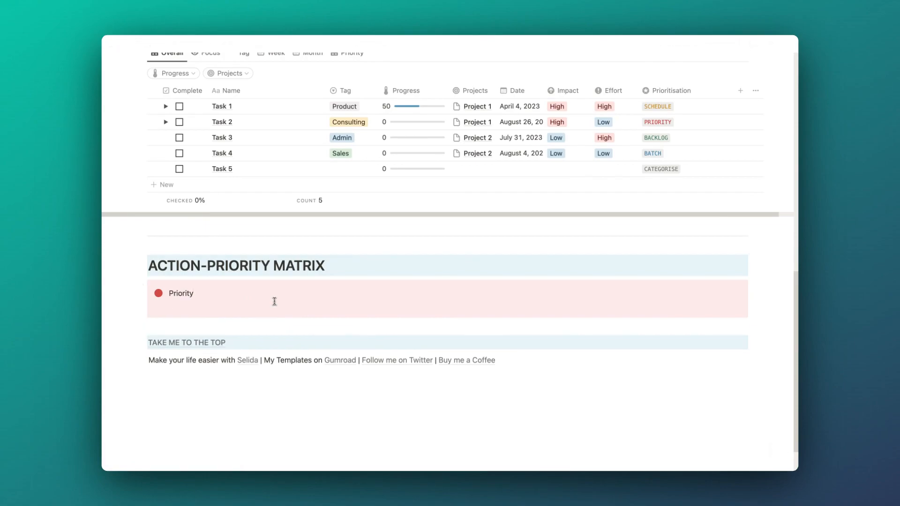
pyautogui.write('/da')
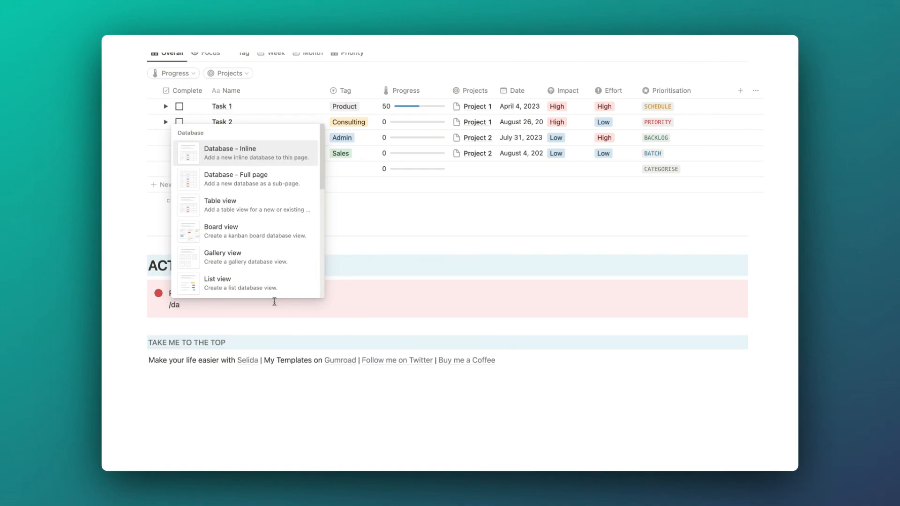
pyautogui.press('Down')
pyautogui.press('Down')
pyautogui.press('Return')
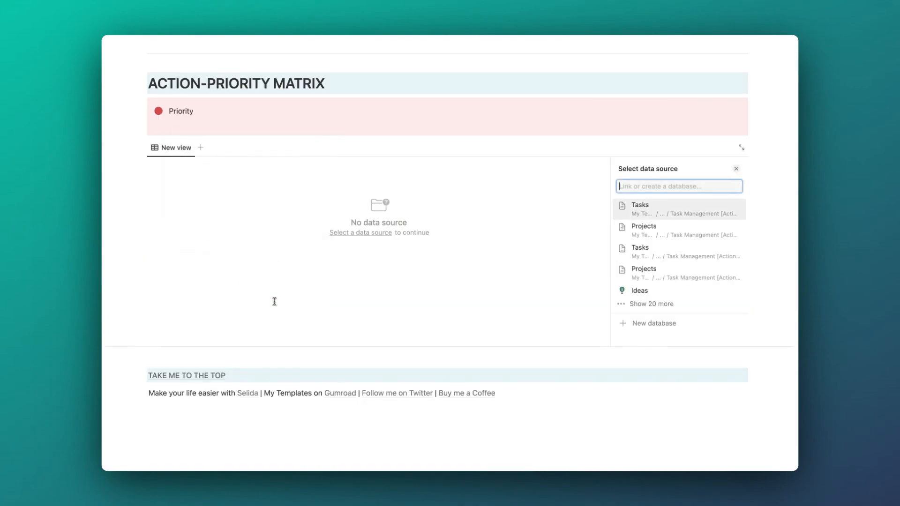
pyautogui.press('Return')
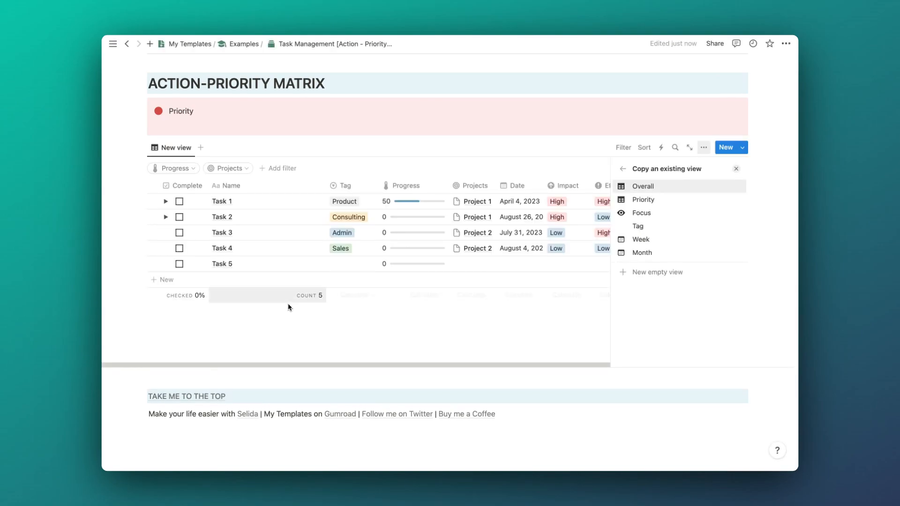
# Base the new linked Tasks view on a copy of the existing Overall view, keeping its name
pyautogui.click(645, 203)
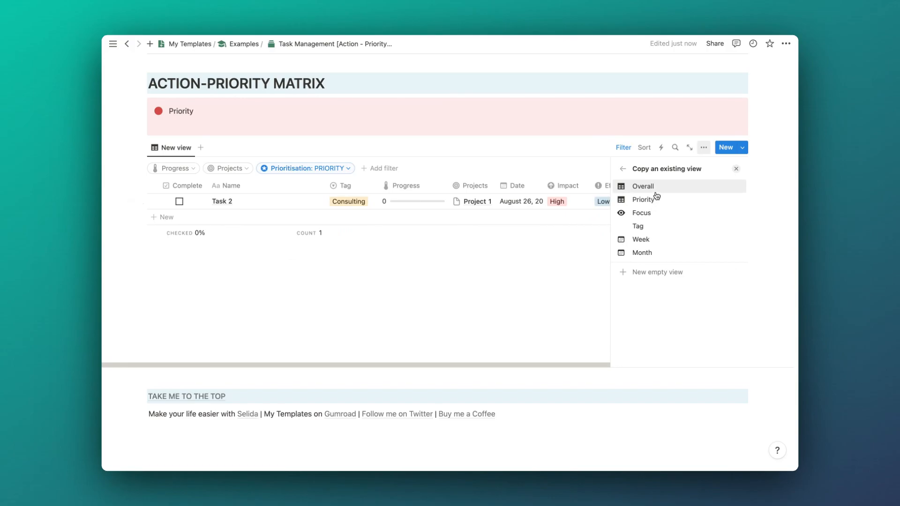
pyautogui.click(656, 193)
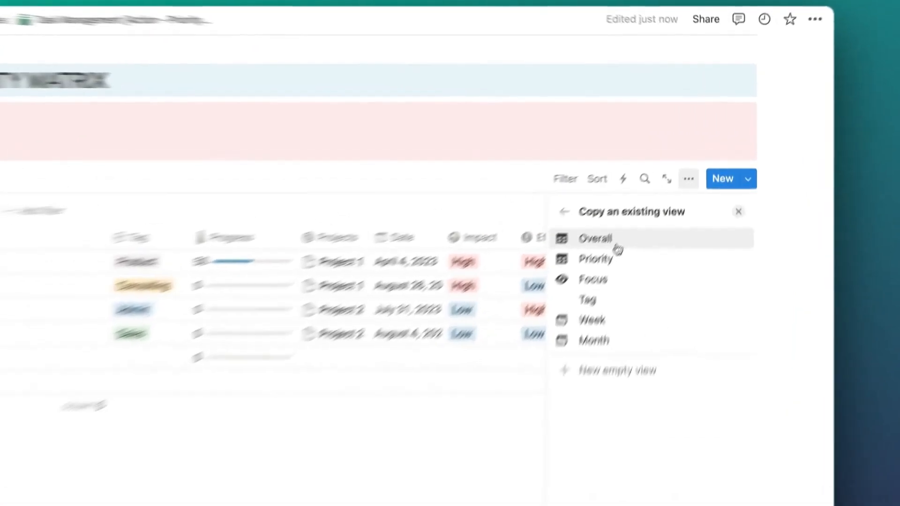
pyautogui.click(657, 191)
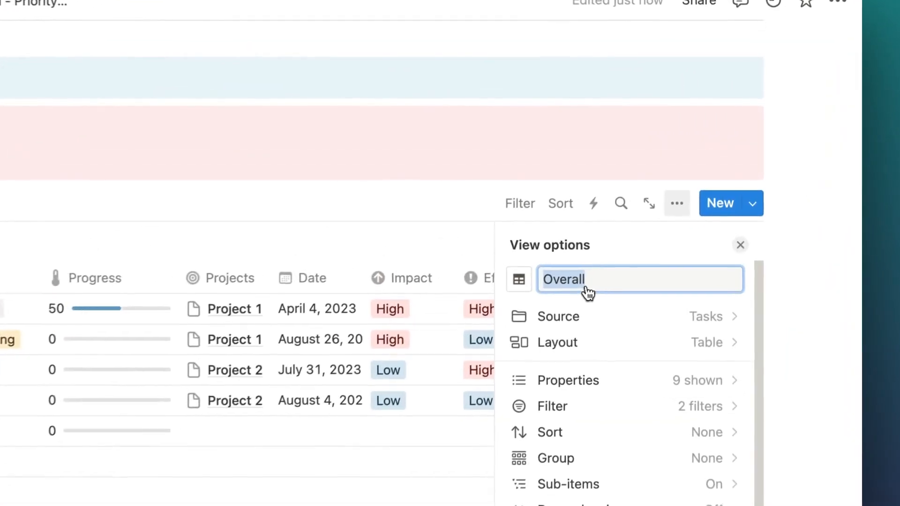
pyautogui.click(740, 251)
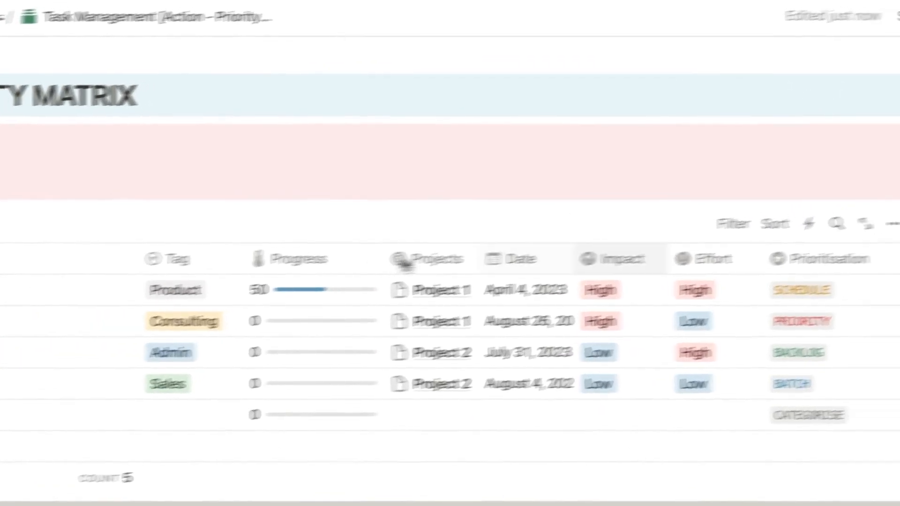
# Filter the linked Overall view to tasks whose Prioritisation contains PRIORITY, and save the filter for everyone
pyautogui.click(591, 206)
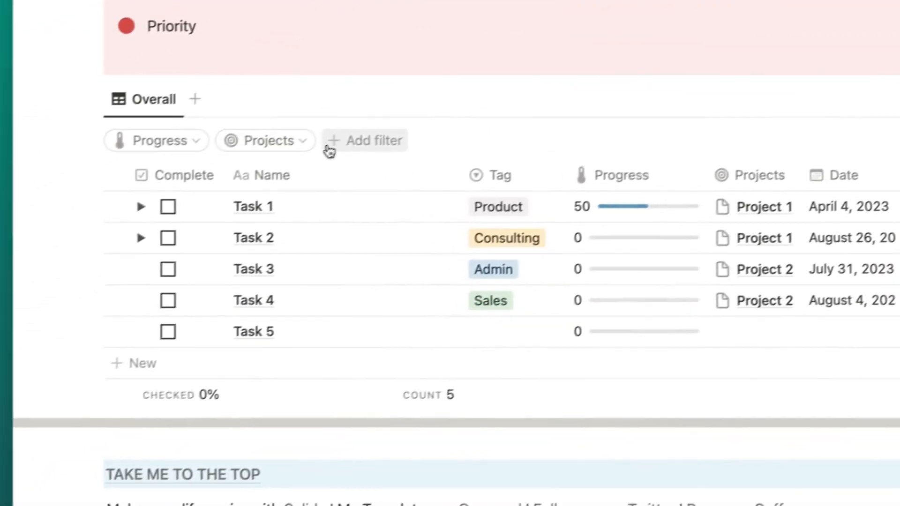
pyautogui.click(329, 149)
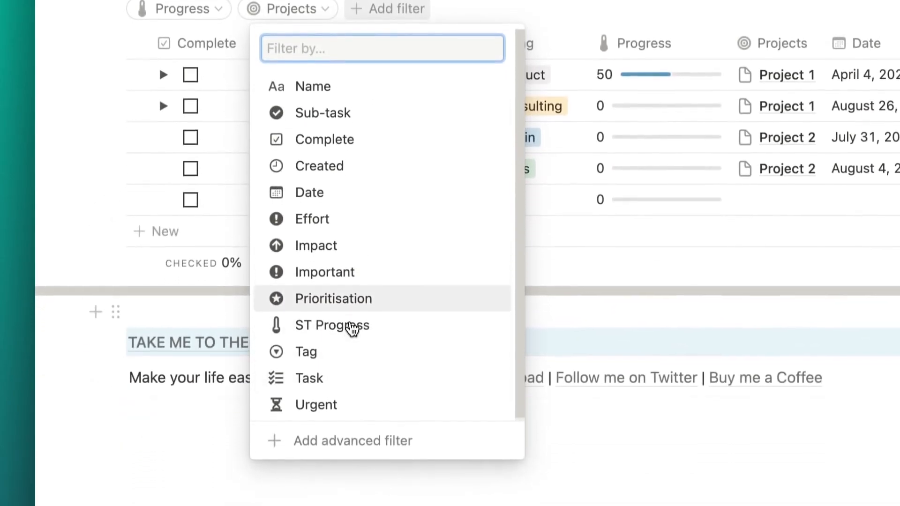
pyautogui.click(350, 300)
pyautogui.scroll(4, 356, 240)
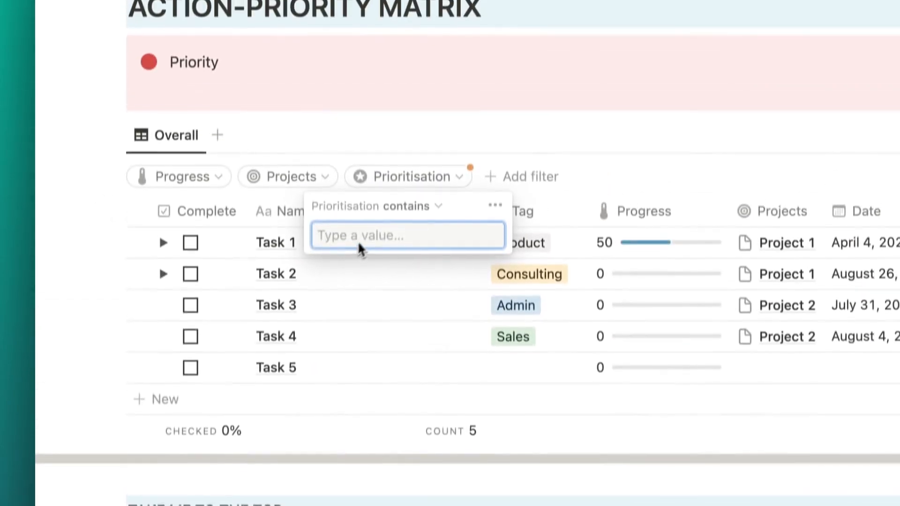
pyautogui.write('PRIORITY')
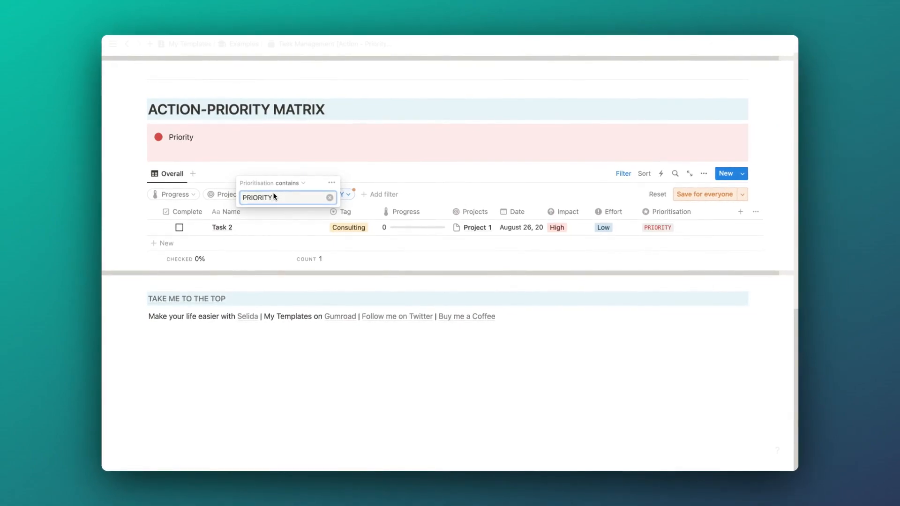
pyautogui.click(705, 194)
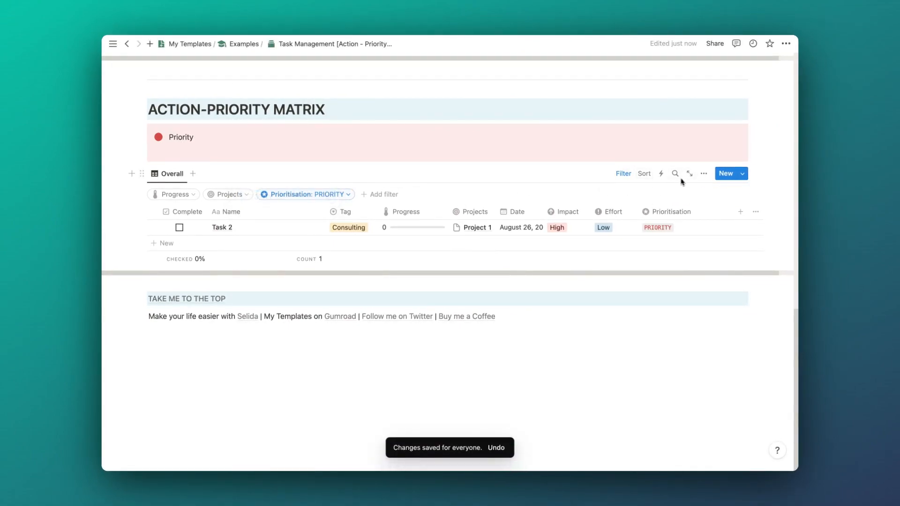
# Change the layout of the linked Tasks view under the Priority callout from Table to Gallery
pyautogui.click(703, 174)
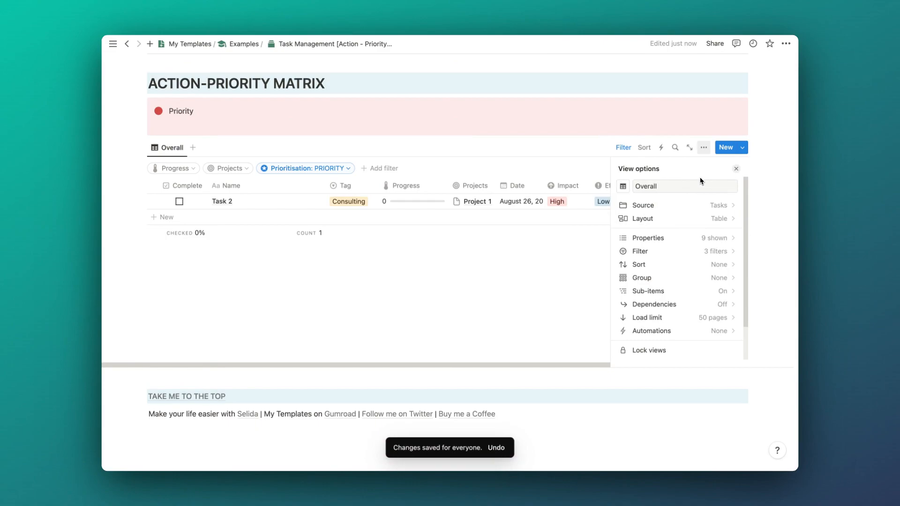
pyautogui.click(695, 224)
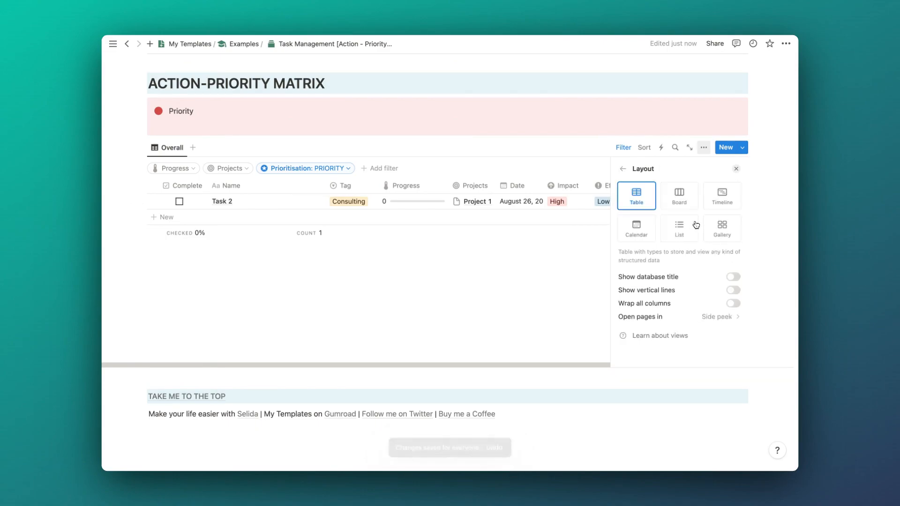
pyautogui.click(717, 234)
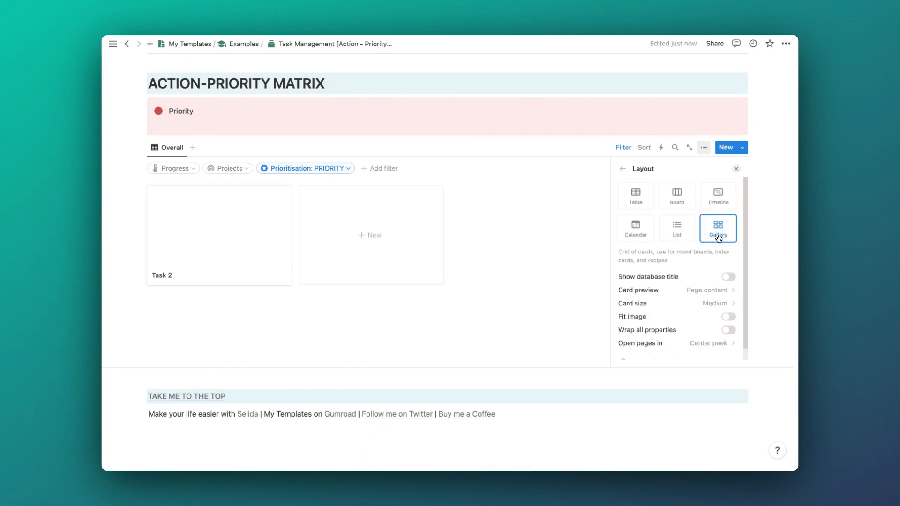
pyautogui.click(304, 147)
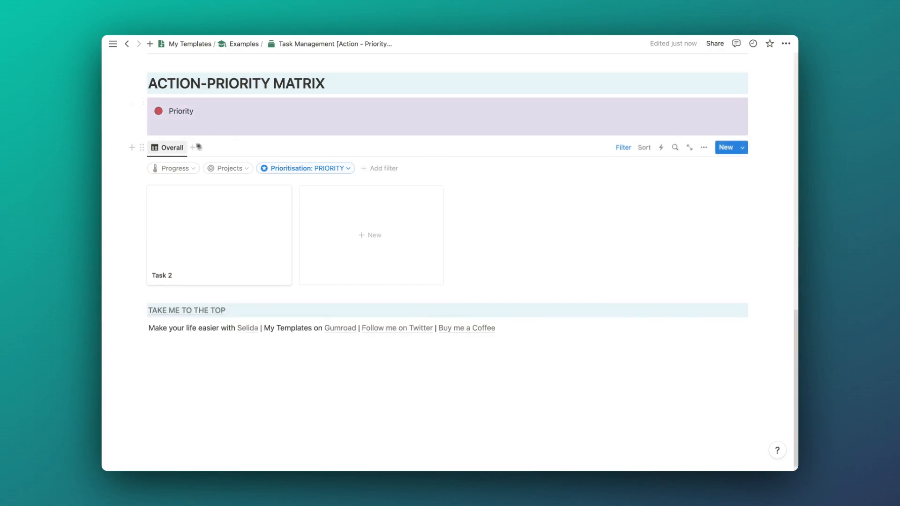
# Move the linked Tasks gallery inside the red Priority callout, directly under its title
pyautogui.moveTo(142, 148); pyautogui.dragTo(181, 112)
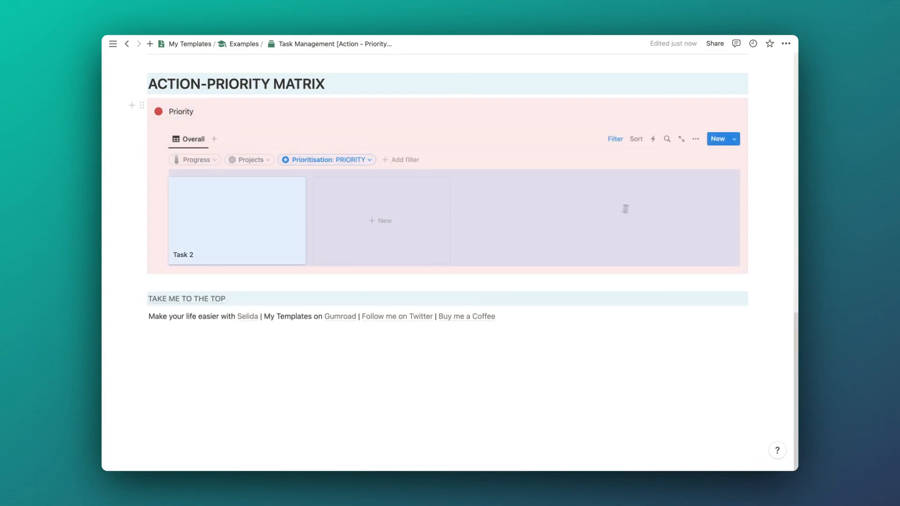
pyautogui.click(753, 223)
pyautogui.click(696, 140)
pyautogui.click(729, 162)
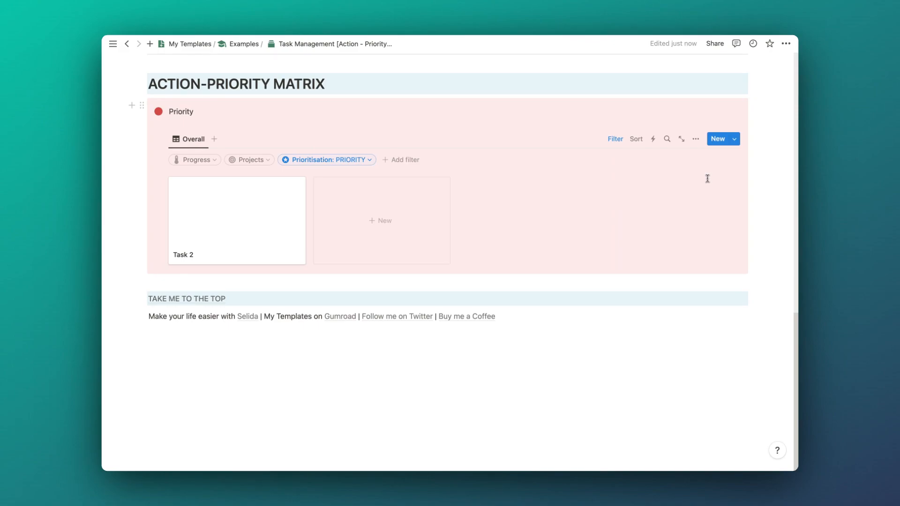
pyautogui.scroll(1, 641, 192)
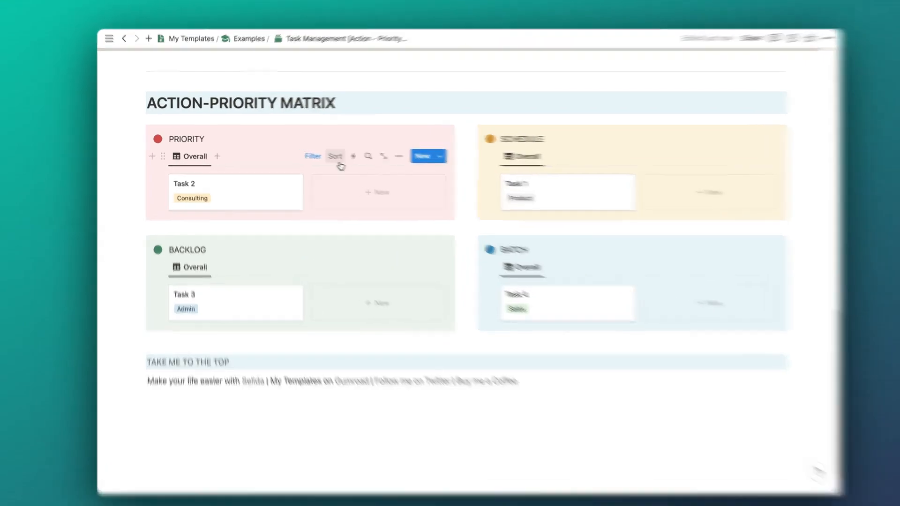
# Filter the PRIORITY gallery to tasks whose Projects contains Project 1, and collapse its row of filters
pyautogui.click(320, 159)
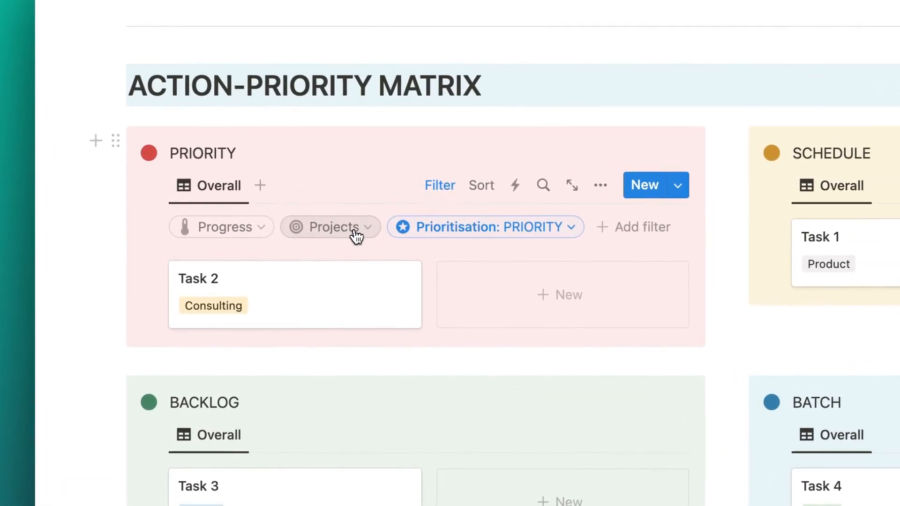
pyautogui.click(352, 230)
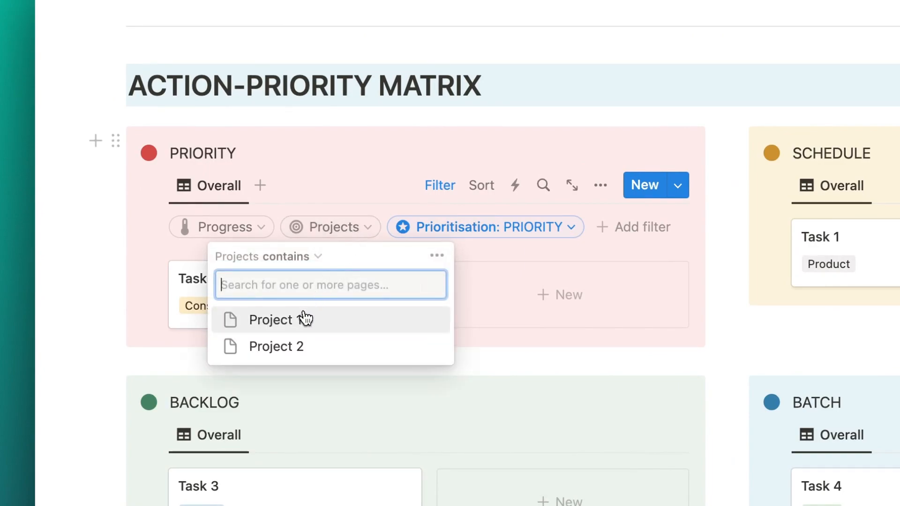
pyautogui.click(304, 322)
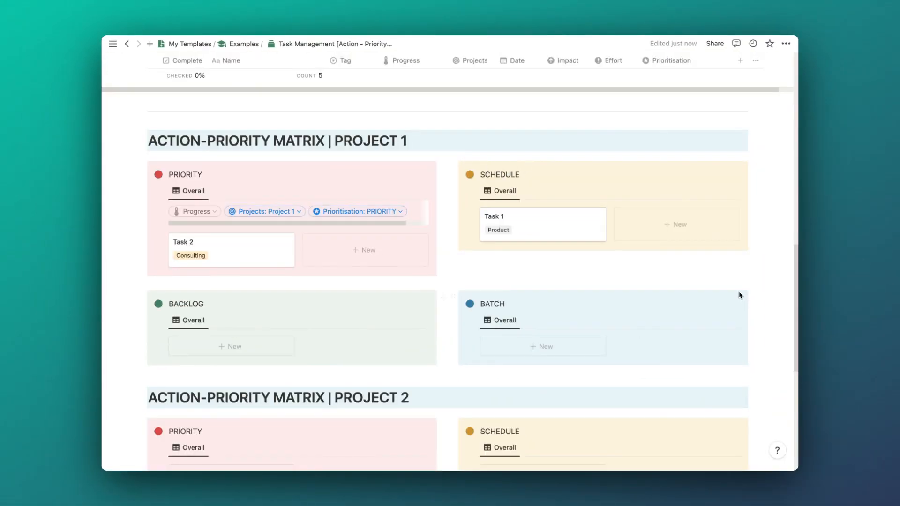
pyautogui.scroll(-2, 349, 275)
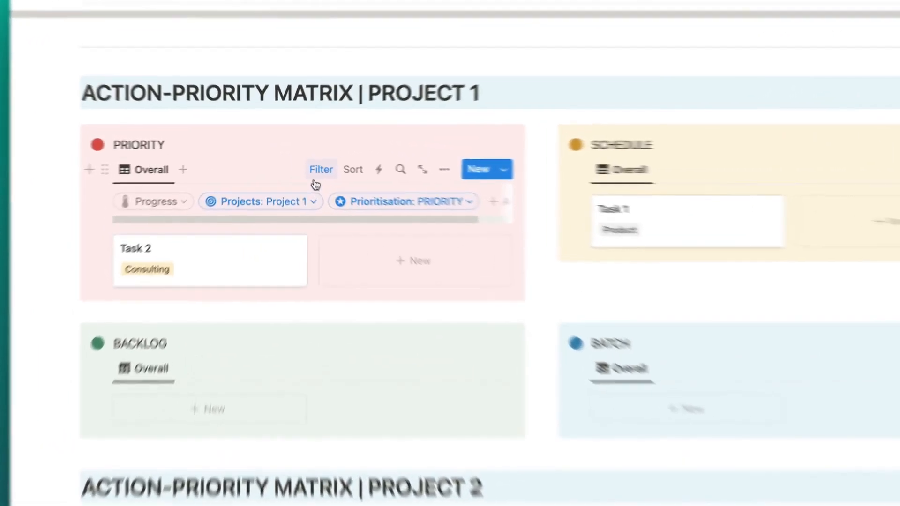
pyautogui.click(304, 161)
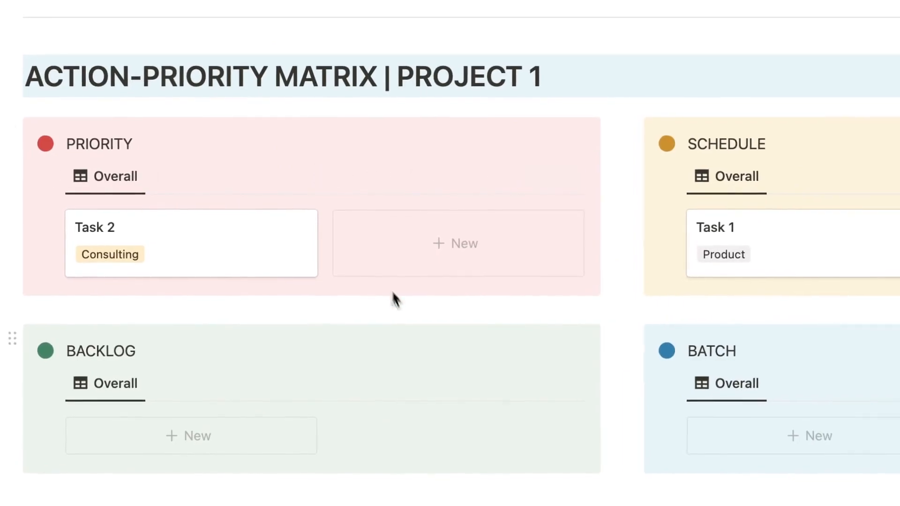
# Check the filters on the PRIORITY view in the Project 2 matrix, and collapse them again
pyautogui.scroll(-5, 331, 221)
pyautogui.click(349, 196)
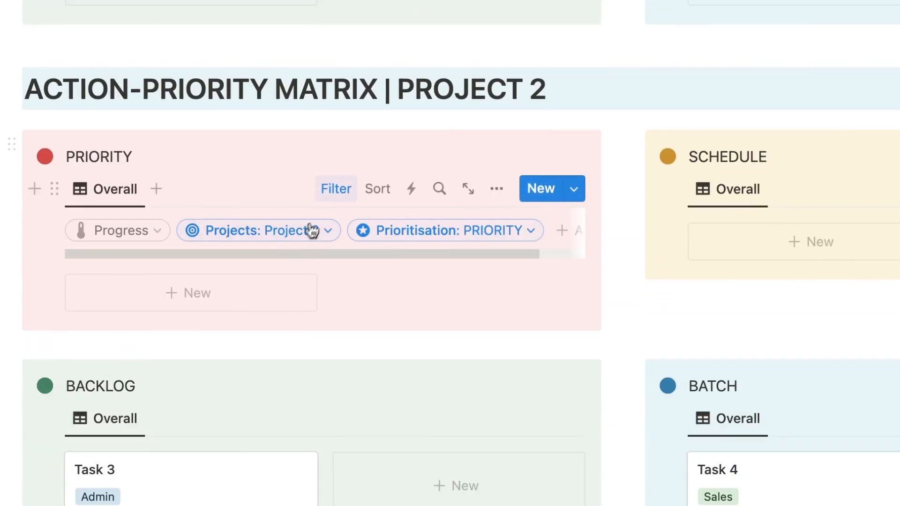
pyautogui.click(334, 190)
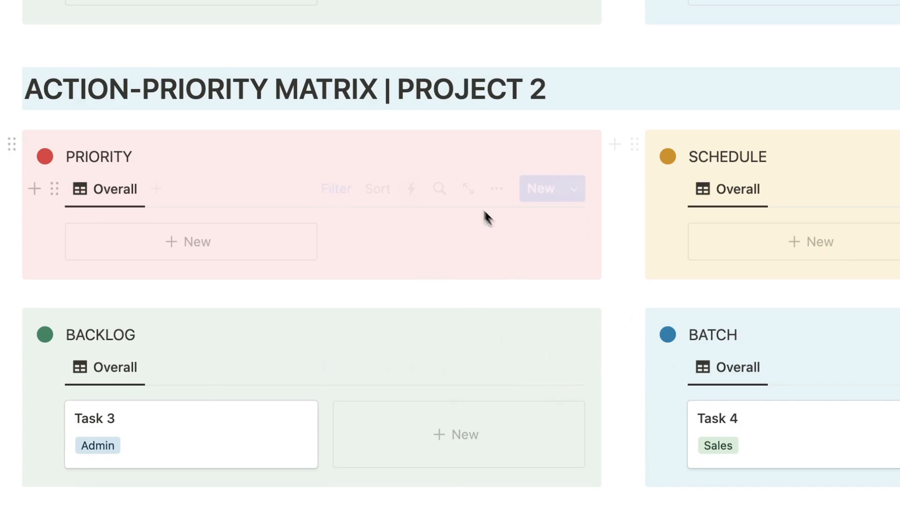